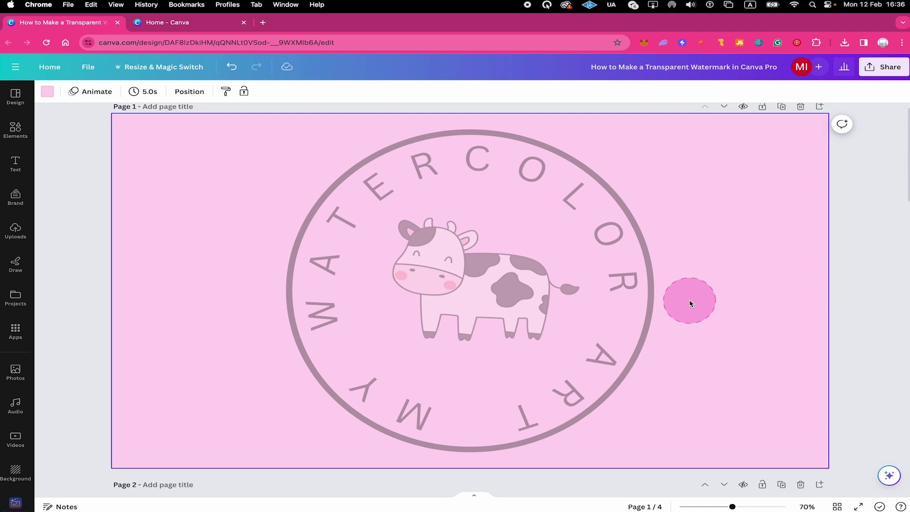
Step: Scroll down past the cow badge example to the blank pink page
scroll(520, 404, down, 8)
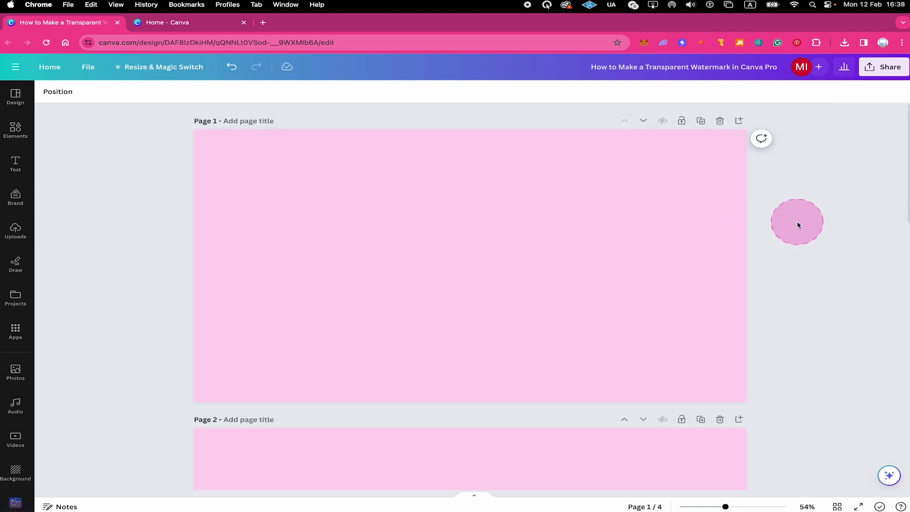
Step: Add a black circle to the pink page, enlarge it and centre it
click(700, 219)
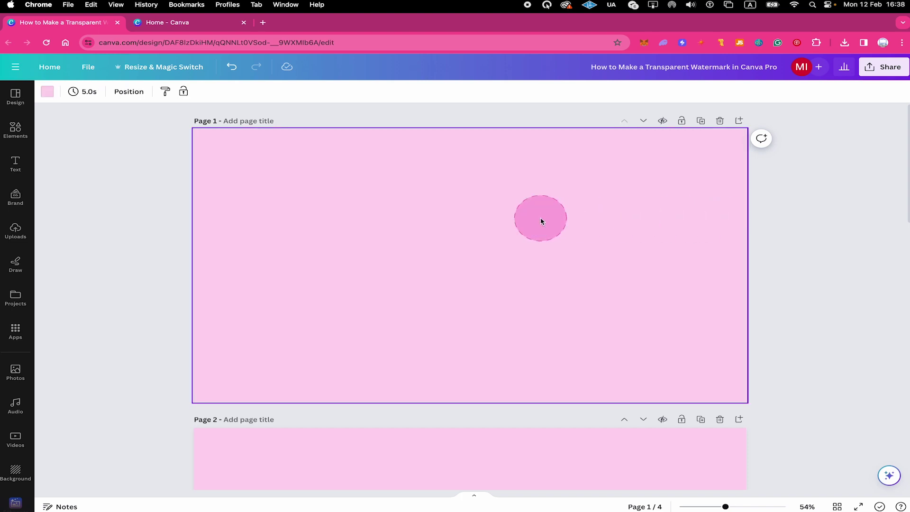
key(c)
click(571, 223)
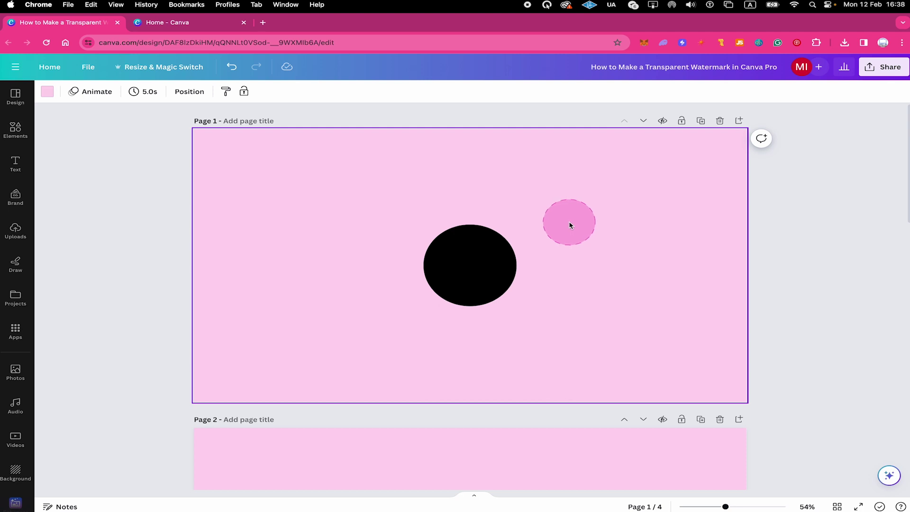
click(486, 252)
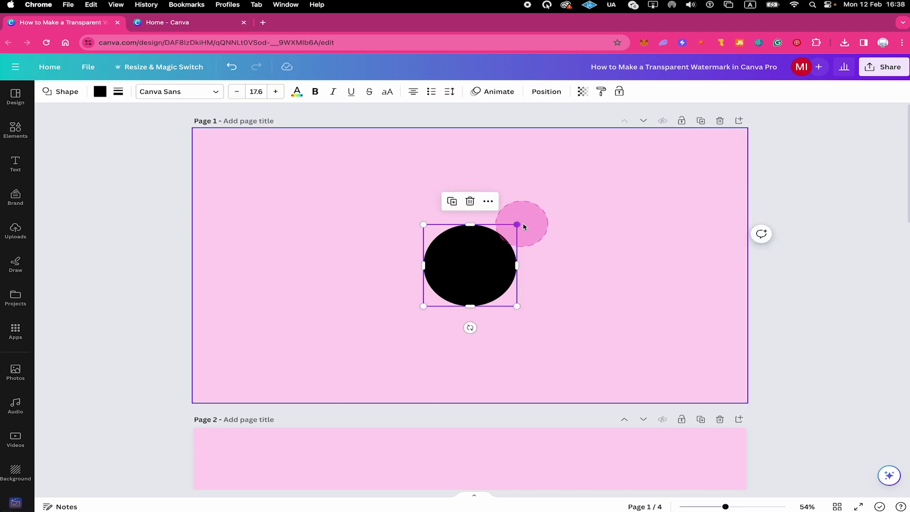
drag(517, 225, 636, 171)
drag(573, 203, 486, 271)
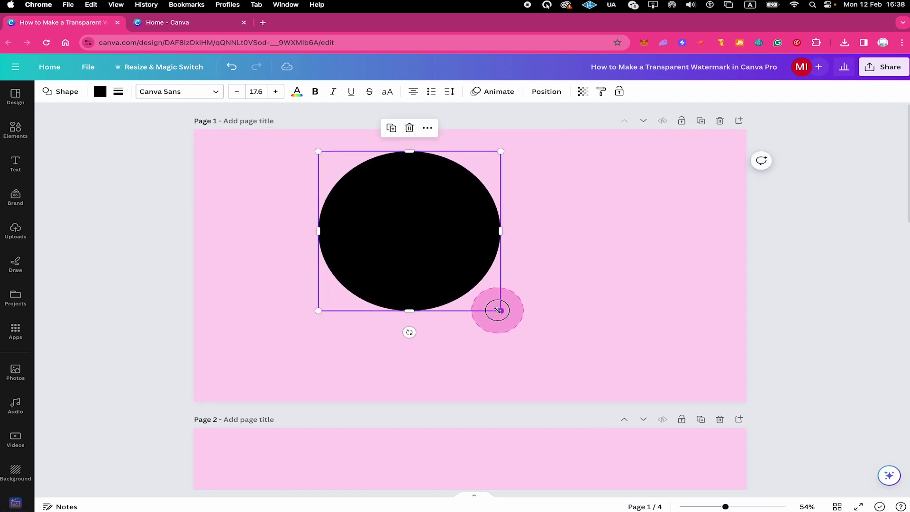
drag(495, 309, 557, 356)
drag(473, 260, 508, 258)
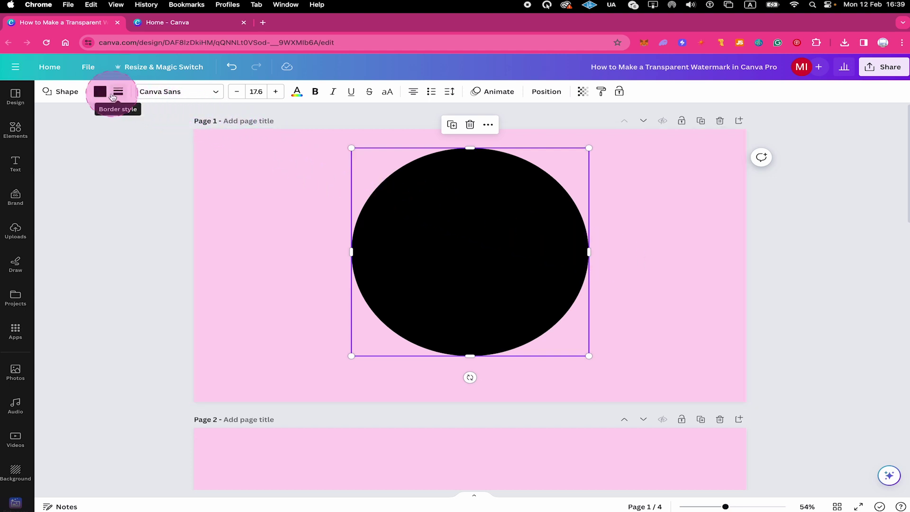
Step: Remove the circle's fill and give it a solid black border of weight 7
click(100, 91)
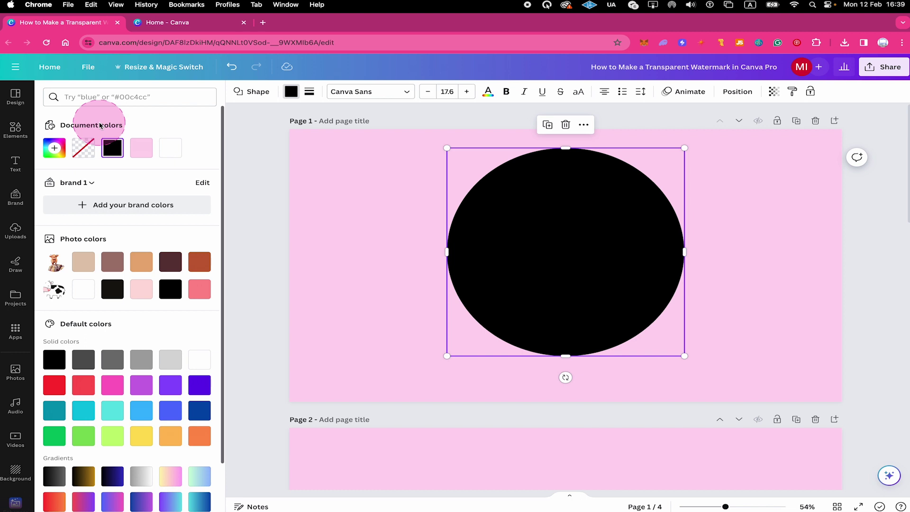
click(84, 150)
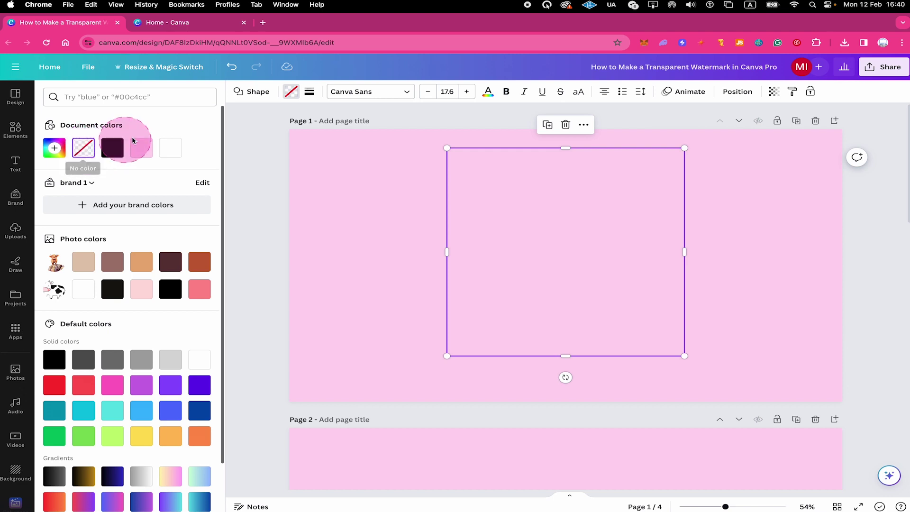
click(309, 94)
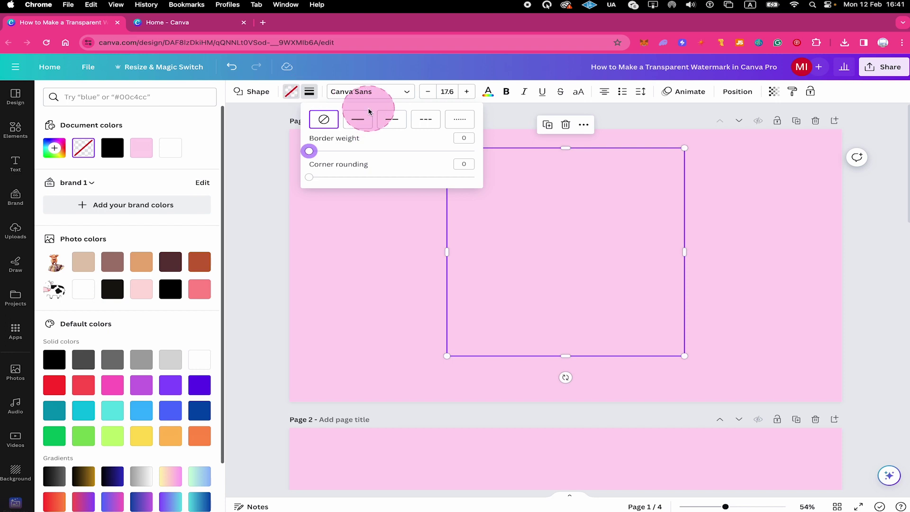
drag(312, 154, 326, 150)
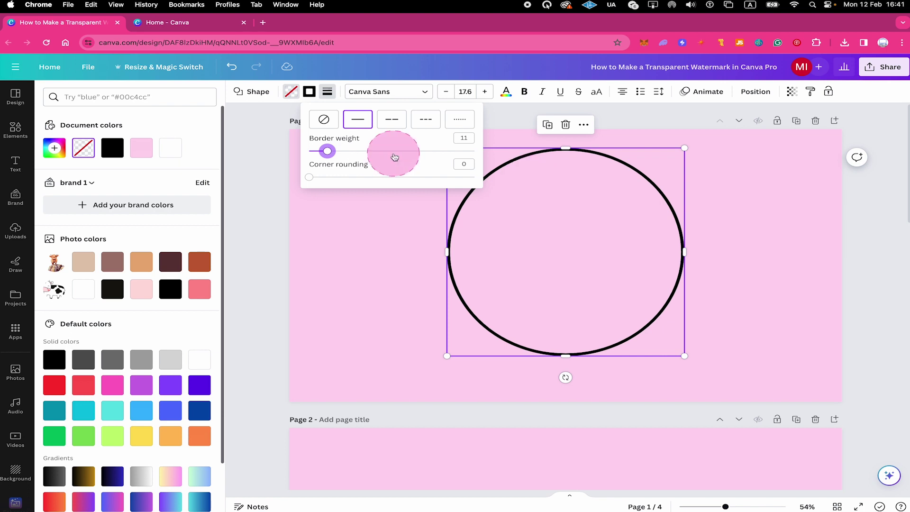
drag(327, 151, 322, 153)
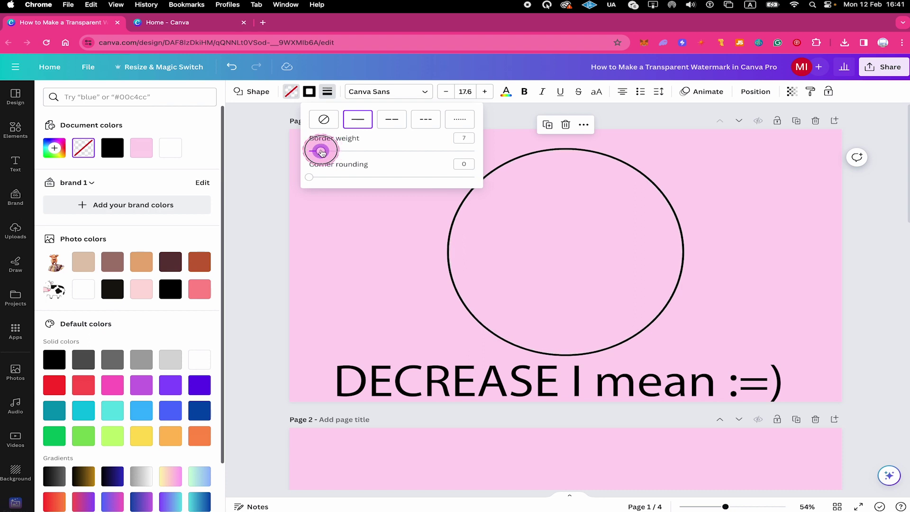
Step: Add a size-121 text box reading 'MY WATERMARK TEXT' across the ring's centre
click(777, 344)
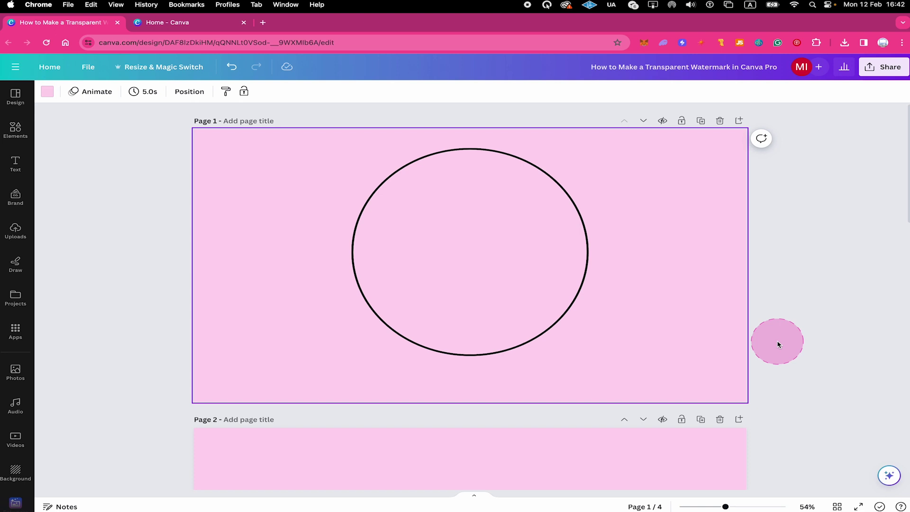
key(t)
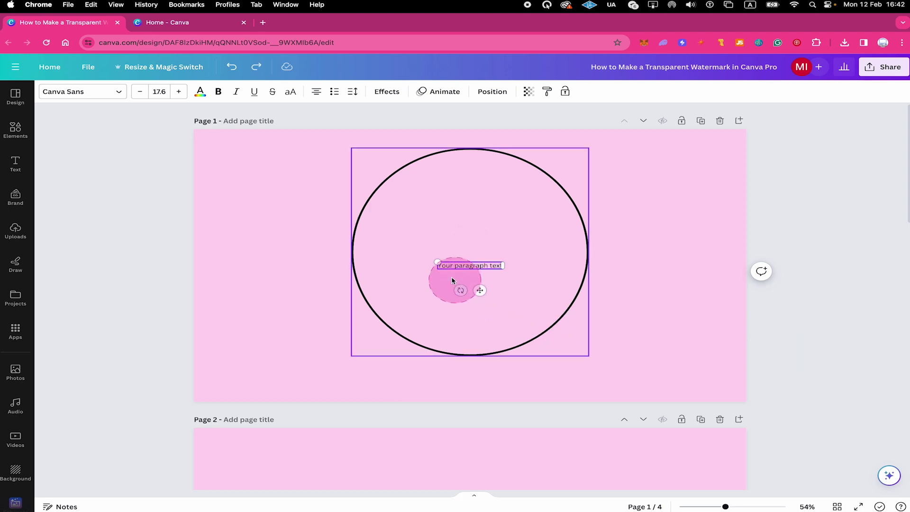
drag(437, 263, 223, 166)
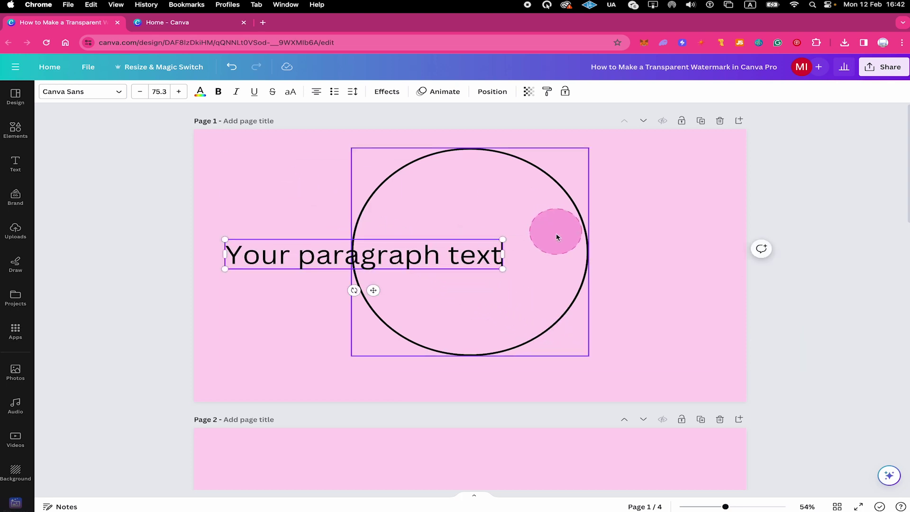
drag(501, 240, 675, 207)
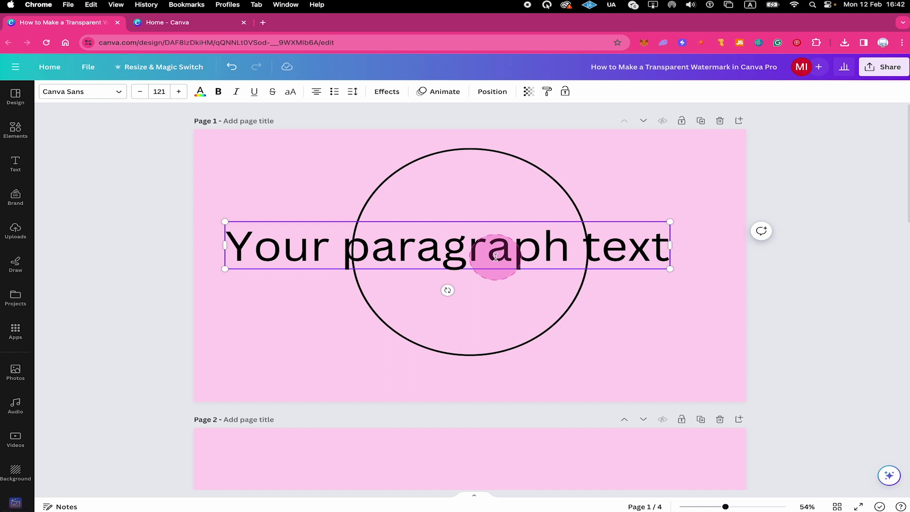
click(451, 253)
triple_click(451, 252)
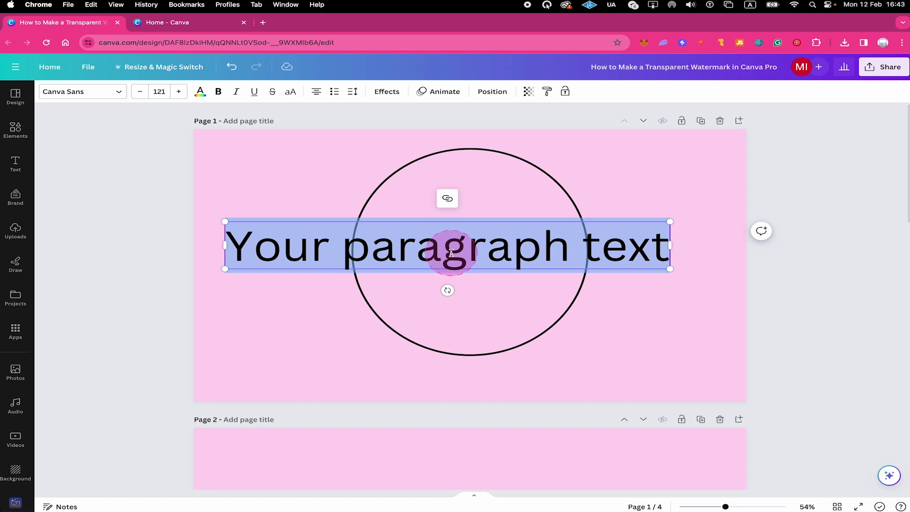
text(MY)
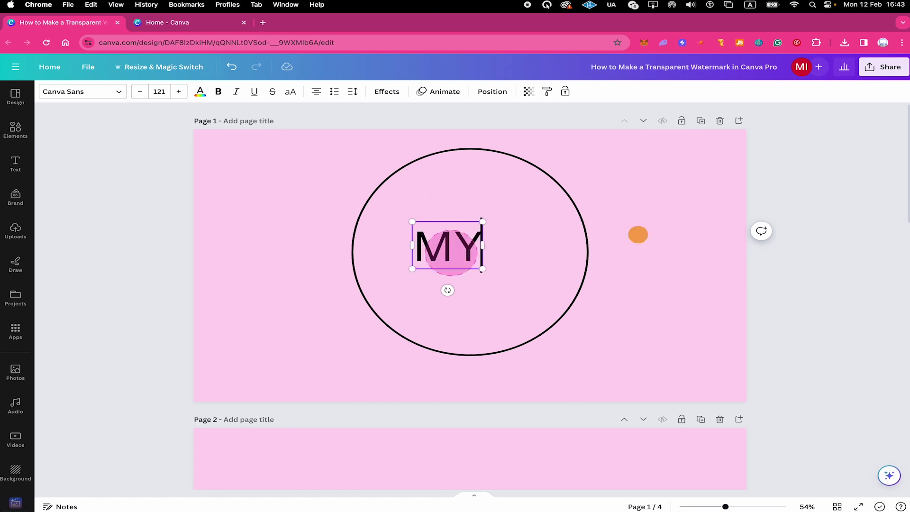
text( WATERMARK TEXT)
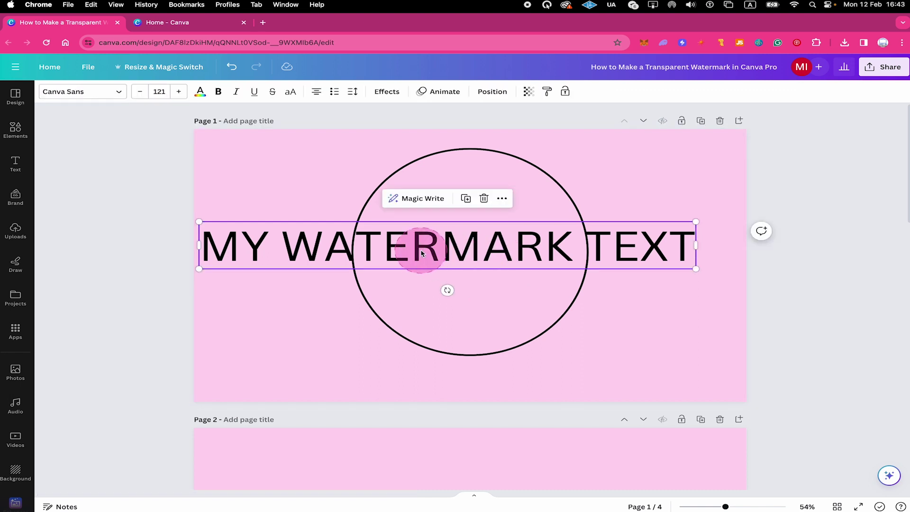
key(Escape)
drag(423, 249, 443, 253)
click(662, 355)
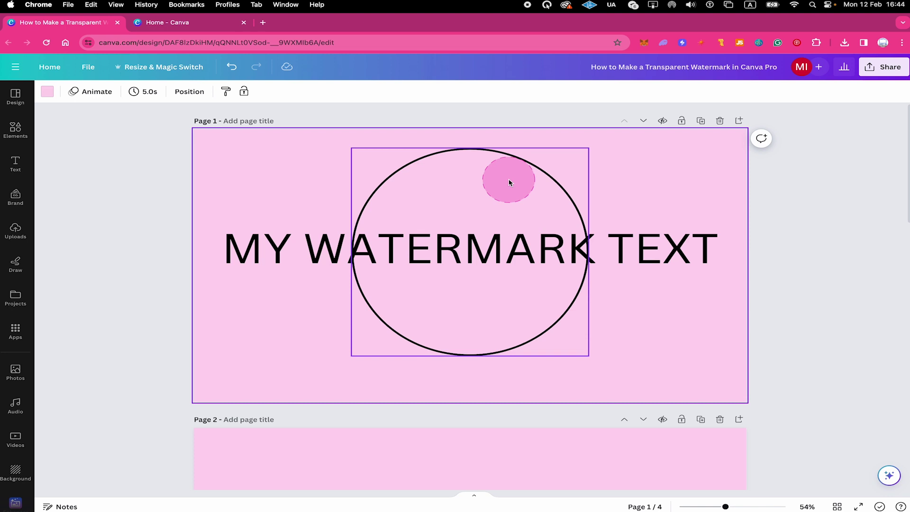
Step: Apply the Curve effect to the text, shrink it to 73.6 and fit it along the ring's top
click(458, 249)
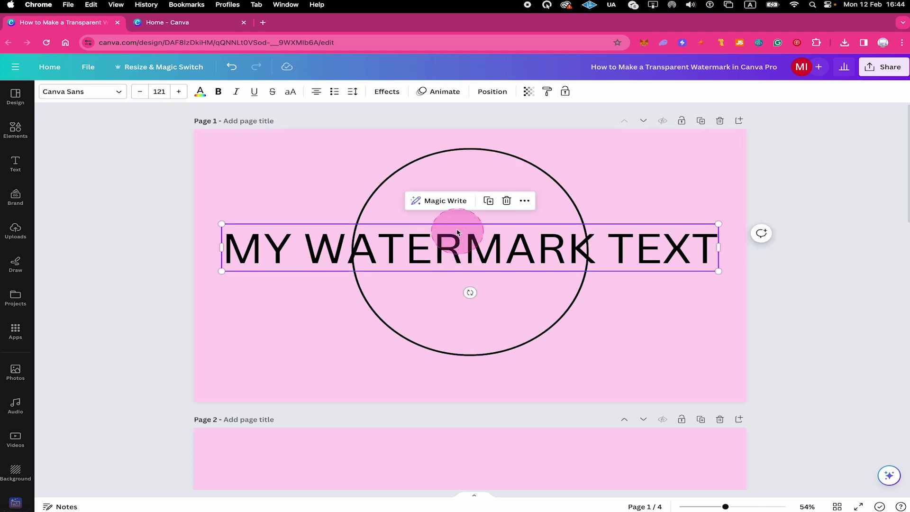
click(387, 92)
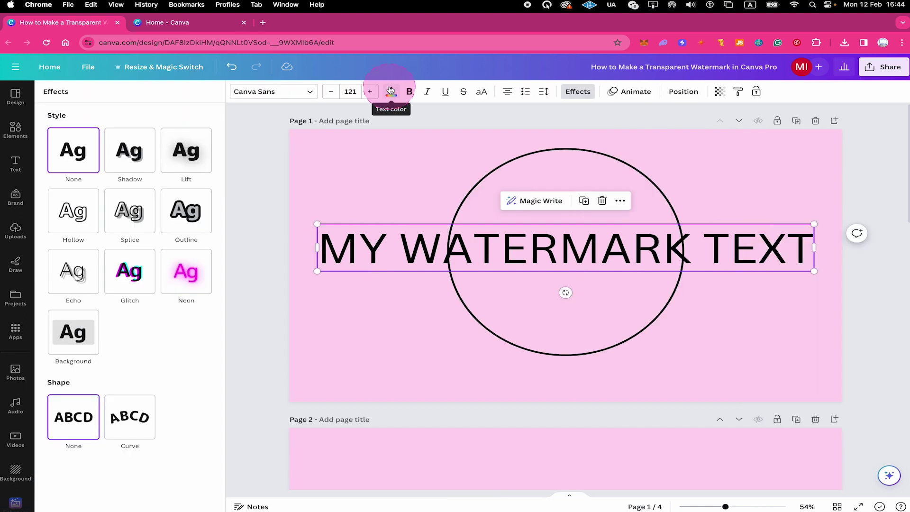
click(129, 417)
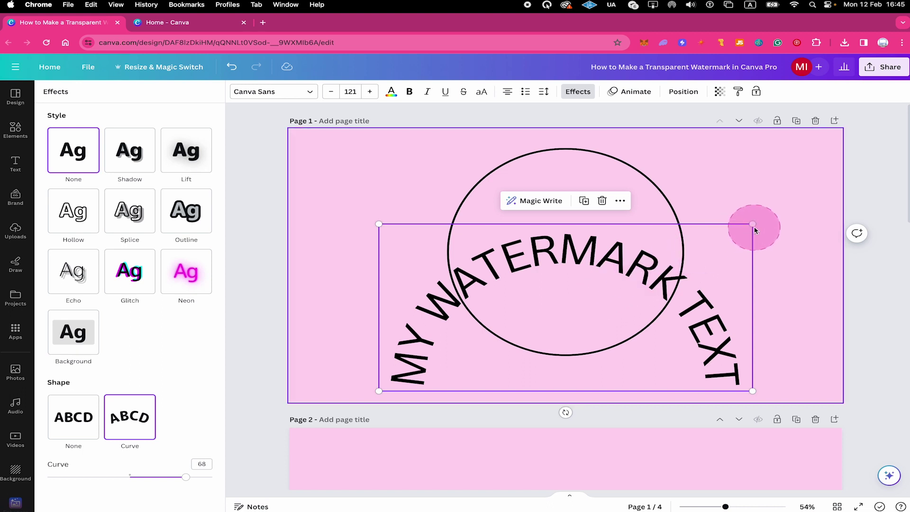
drag(753, 224, 650, 291)
drag(417, 316, 484, 202)
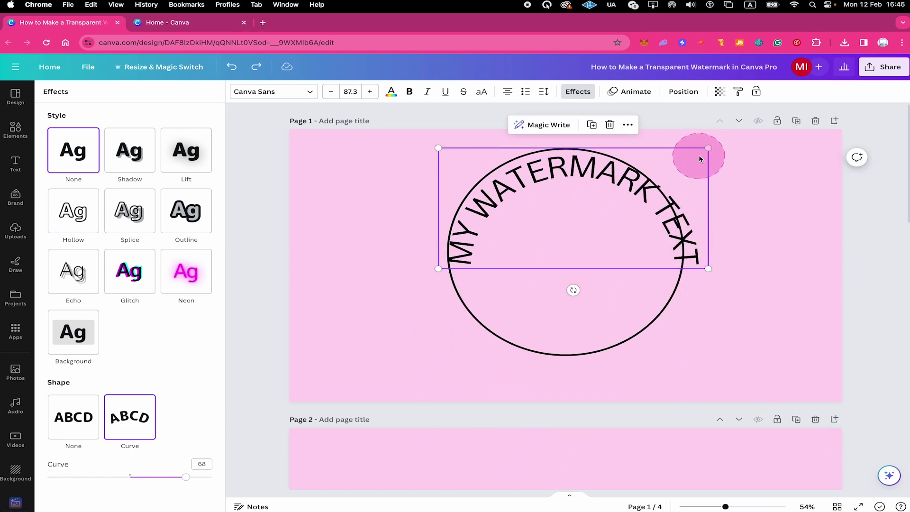
drag(709, 147, 666, 166)
drag(564, 194, 578, 177)
click(738, 309)
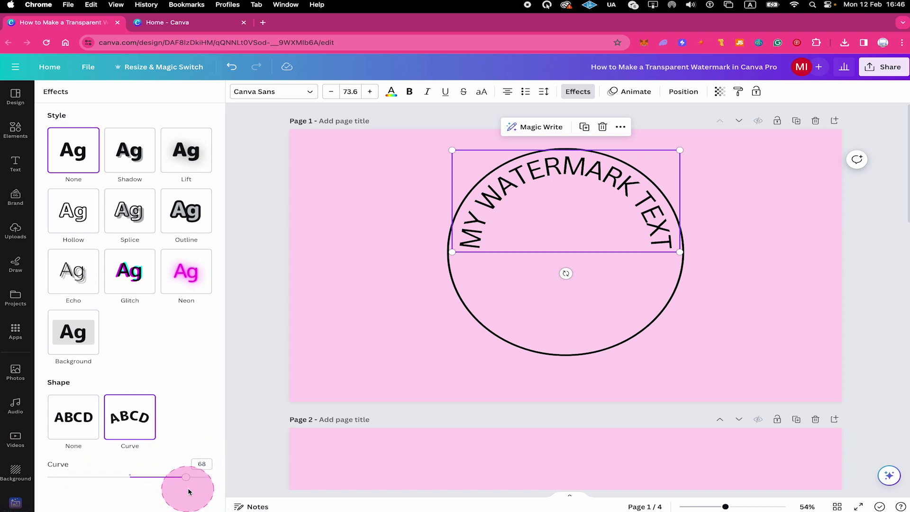
Step: Set the text's curve amount to 66 to match the circle
drag(186, 479, 186, 483)
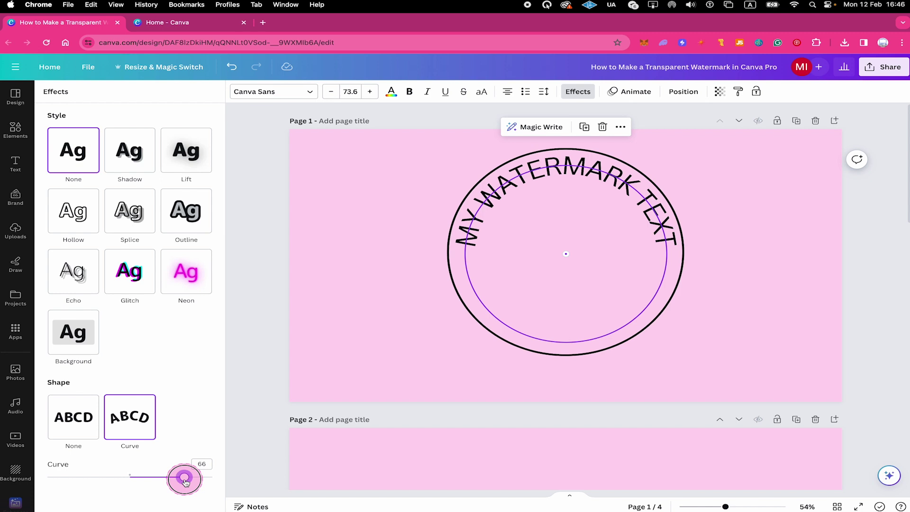
drag(185, 482, 187, 481)
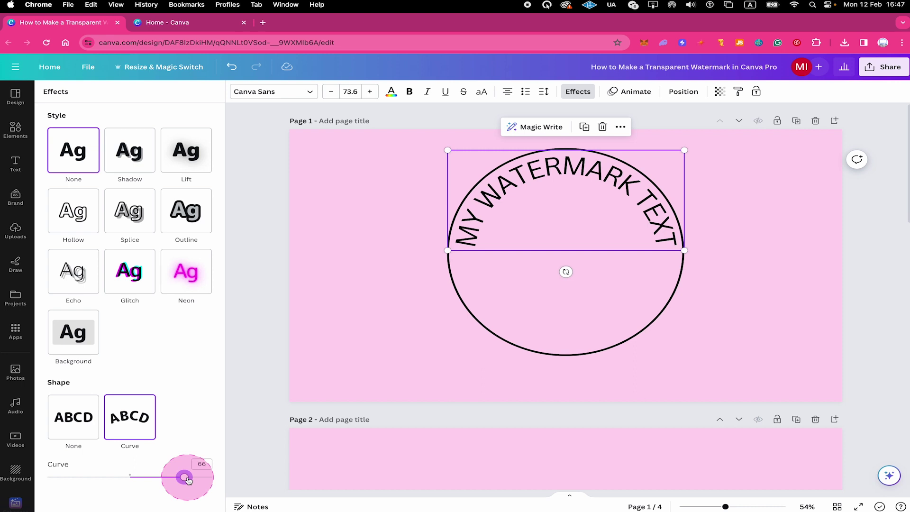
click(568, 179)
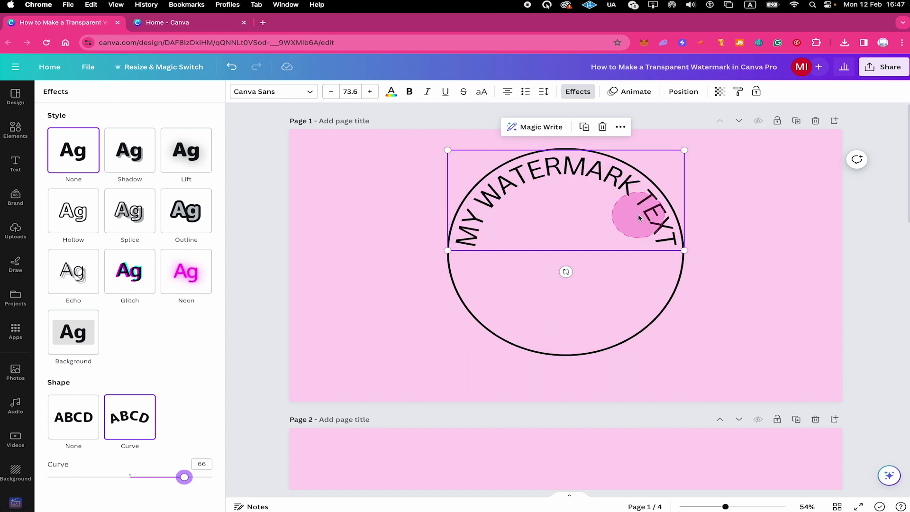
Step: Widen the curved text's letter spacing to about 582 so it wraps around the ring
click(543, 95)
drag(568, 128, 572, 128)
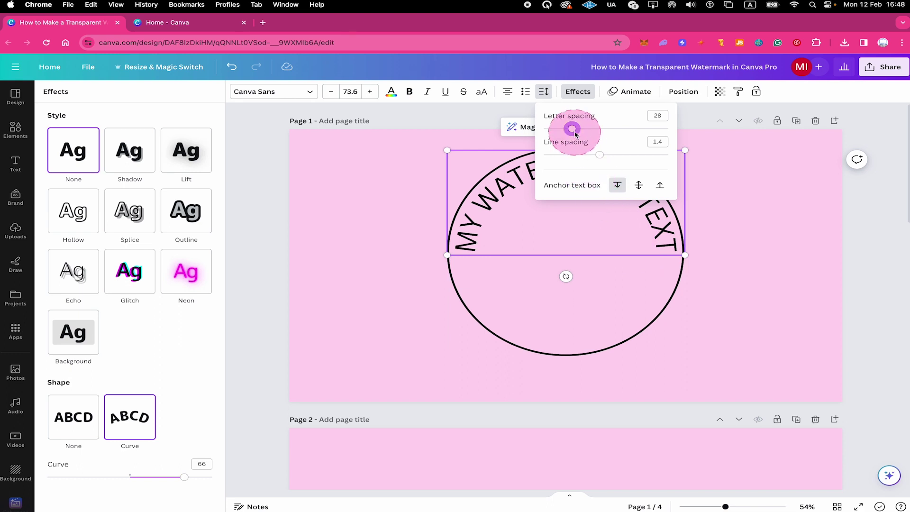
drag(573, 128, 585, 135)
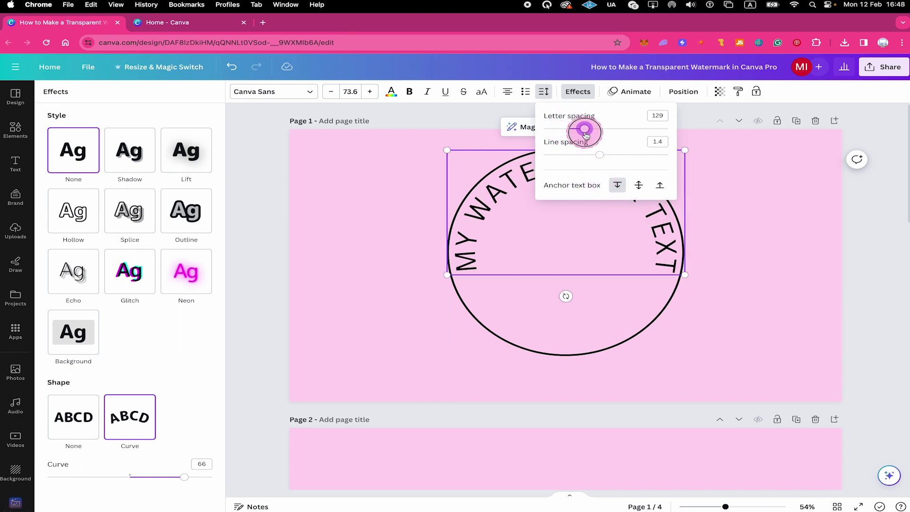
drag(586, 135, 655, 133)
click(639, 250)
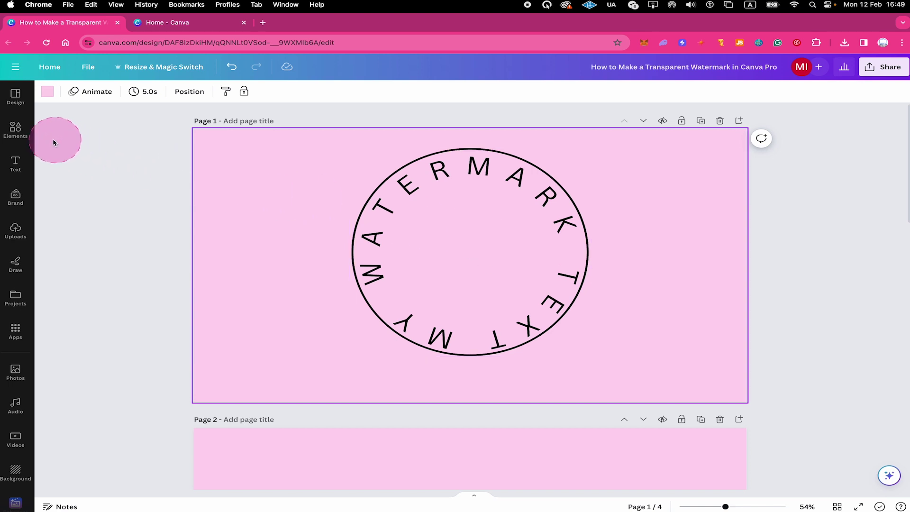
Step: Add the cartoon cow graphic from the 'cow' results and centre it inside the ring
click(15, 133)
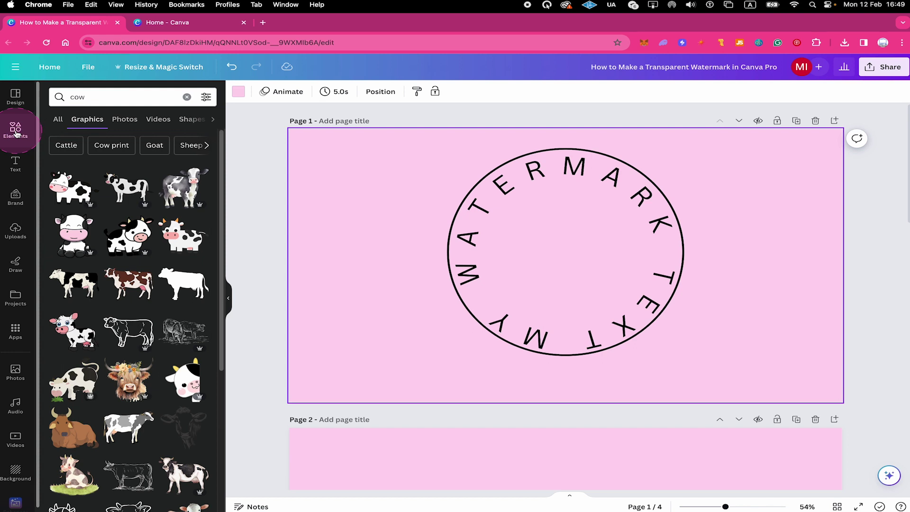
click(72, 187)
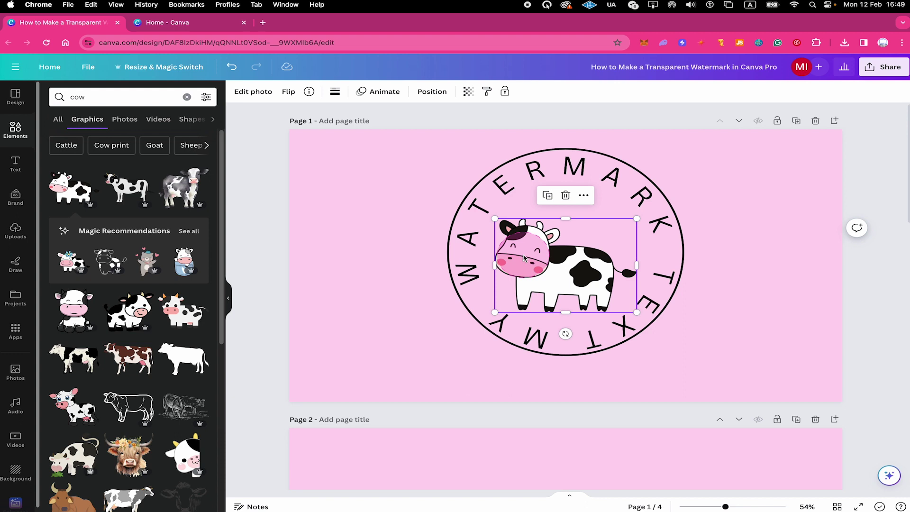
drag(529, 255, 560, 257)
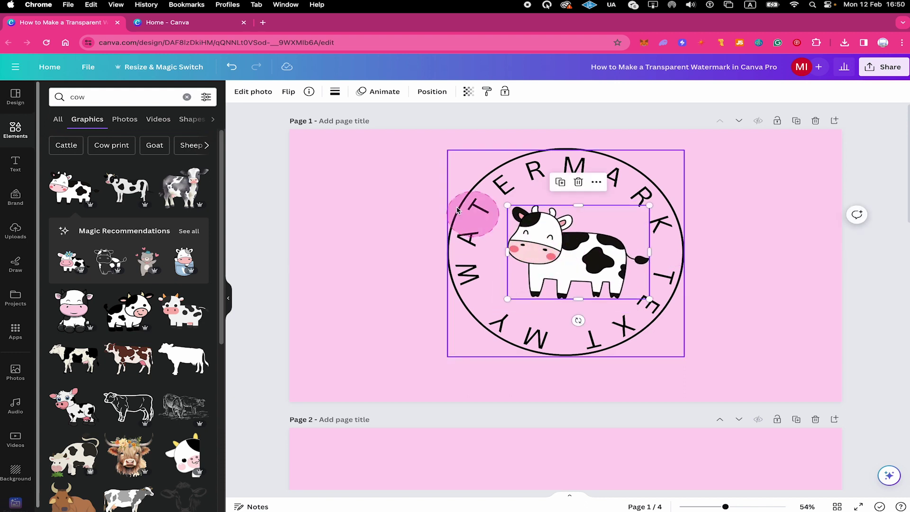
click(447, 212)
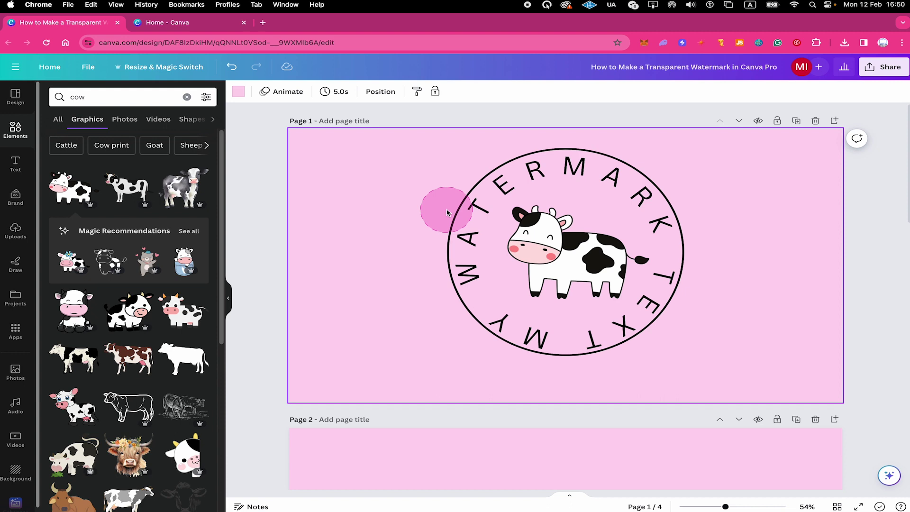
Step: Search the elements for 'animal', browse the results, then close the panel
click(58, 96)
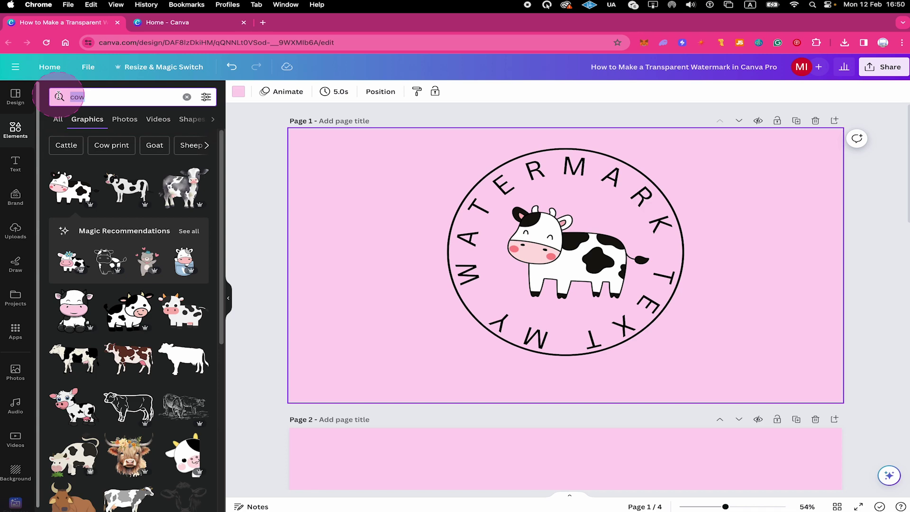
key(BackSpace)
text(animal)
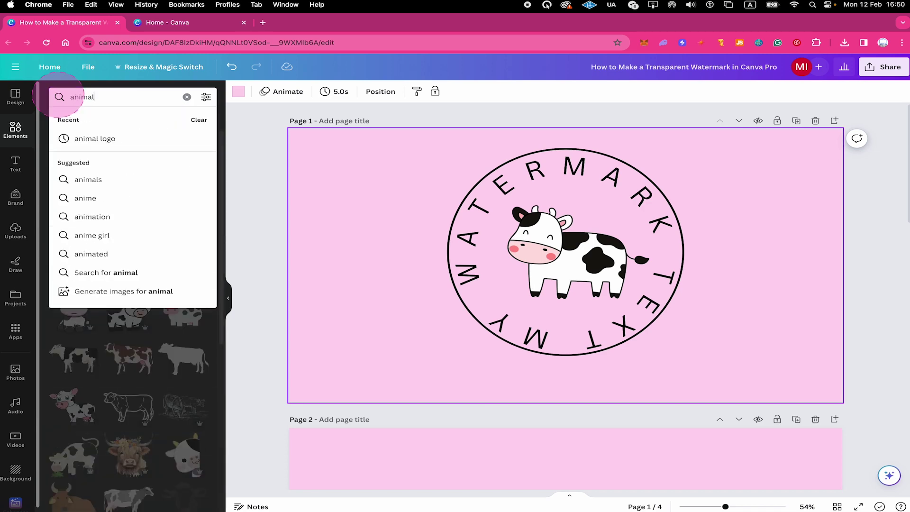
key(Return)
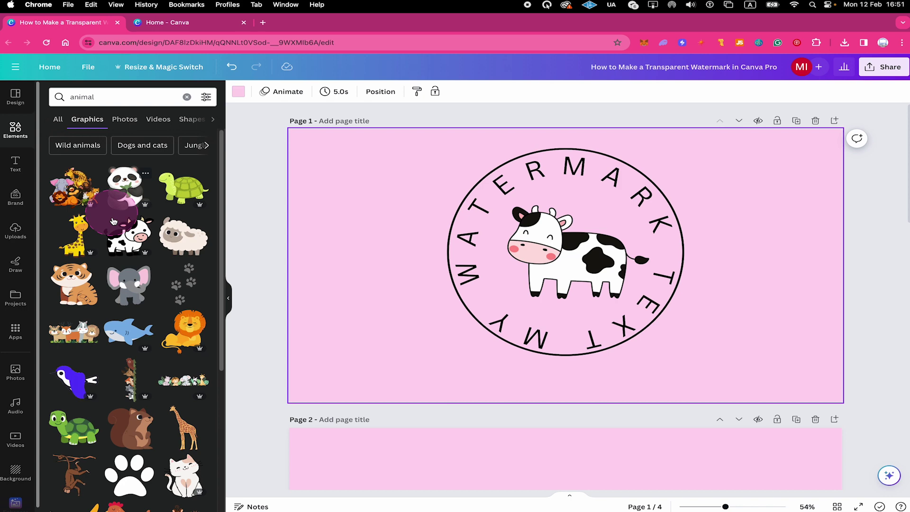
scroll(114, 221, down, 15)
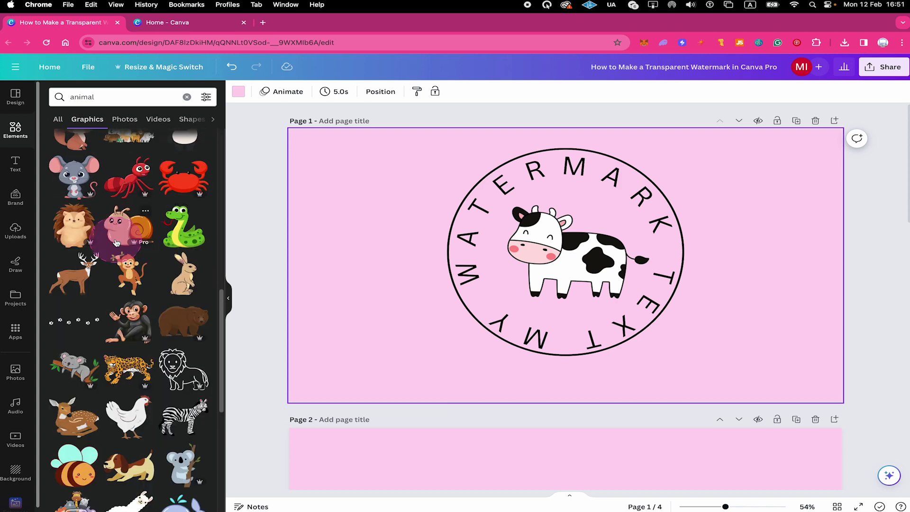
drag(116, 243, 710, 205)
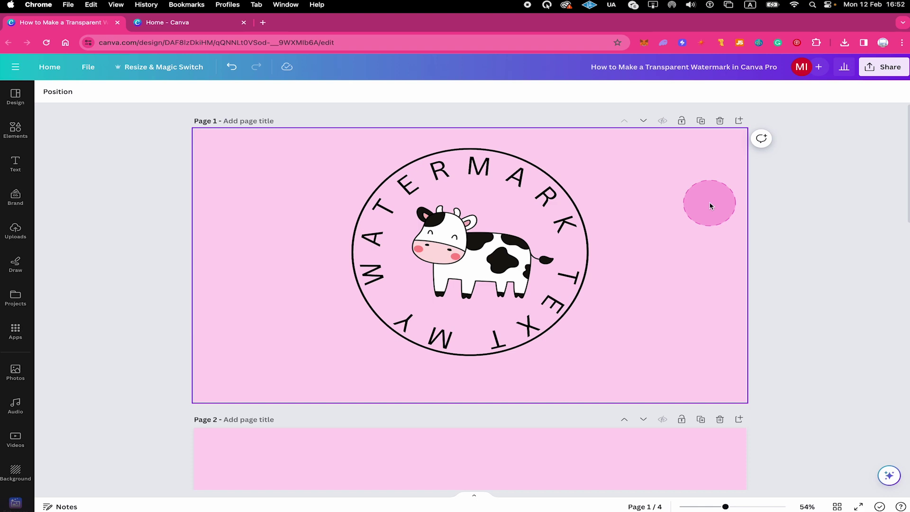
Step: Lower the transparency of the ring, curved text and cow to 9
drag(711, 206, 658, 256)
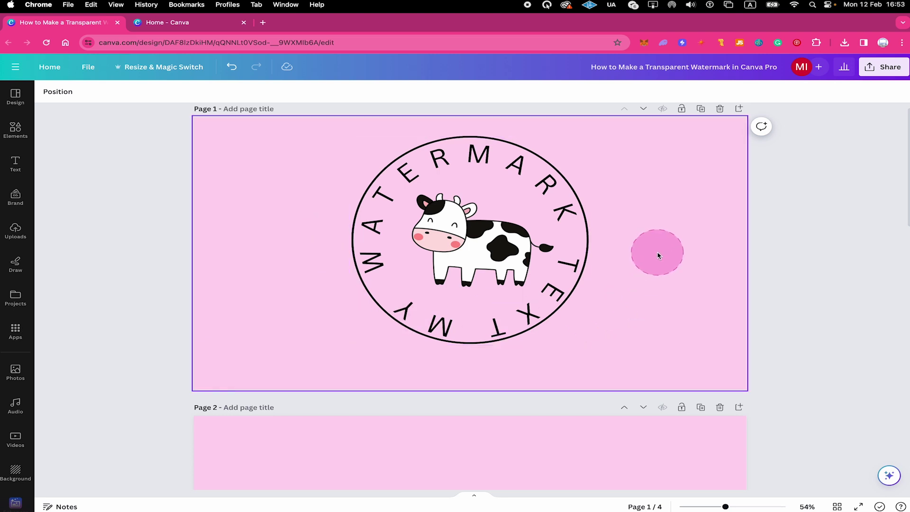
drag(657, 255, 283, 355)
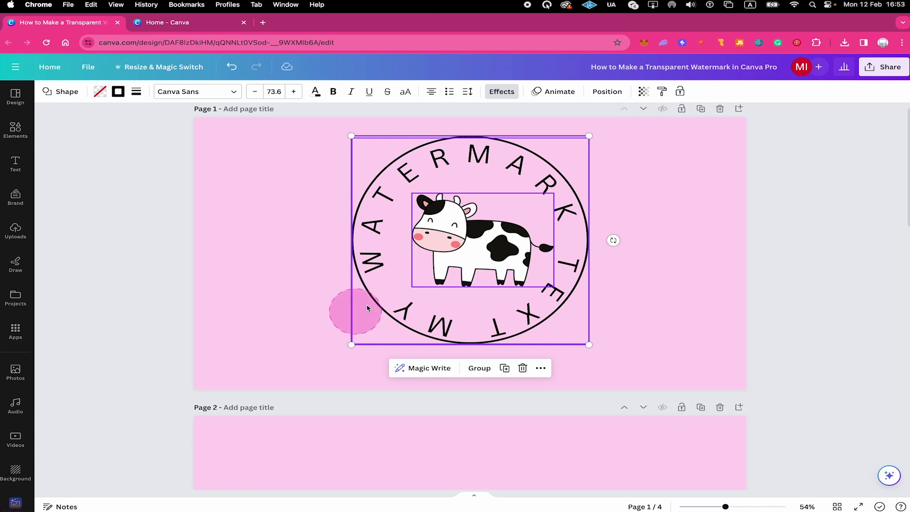
click(639, 93)
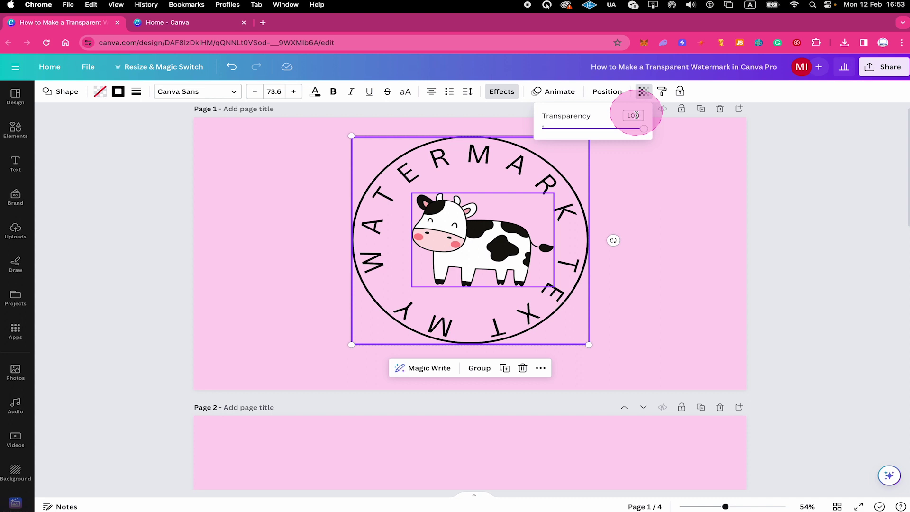
drag(643, 128, 553, 132)
click(663, 224)
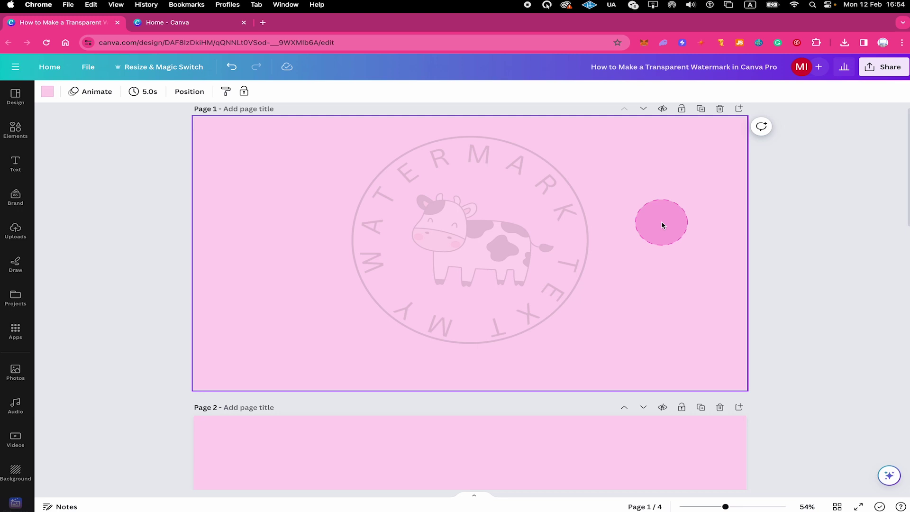
scroll(662, 225, down, 5)
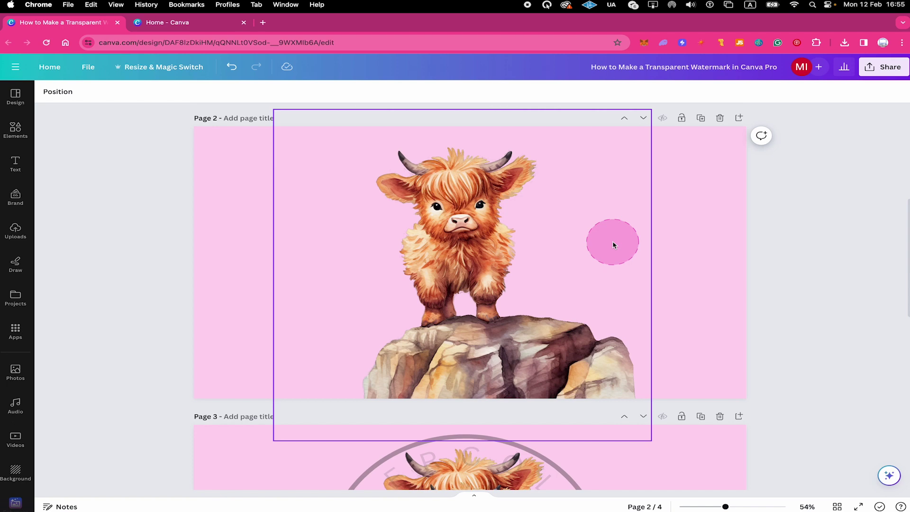
scroll(771, 305, up, 5)
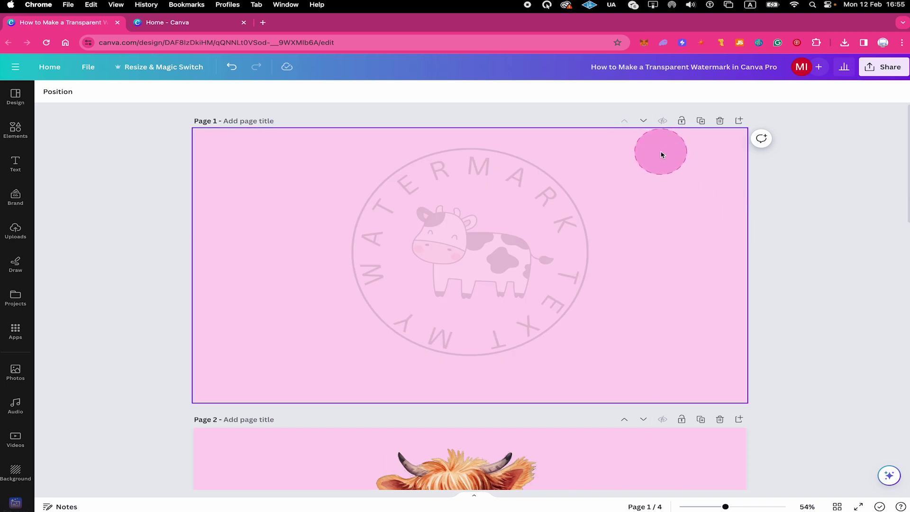
click(660, 155)
drag(660, 156, 293, 347)
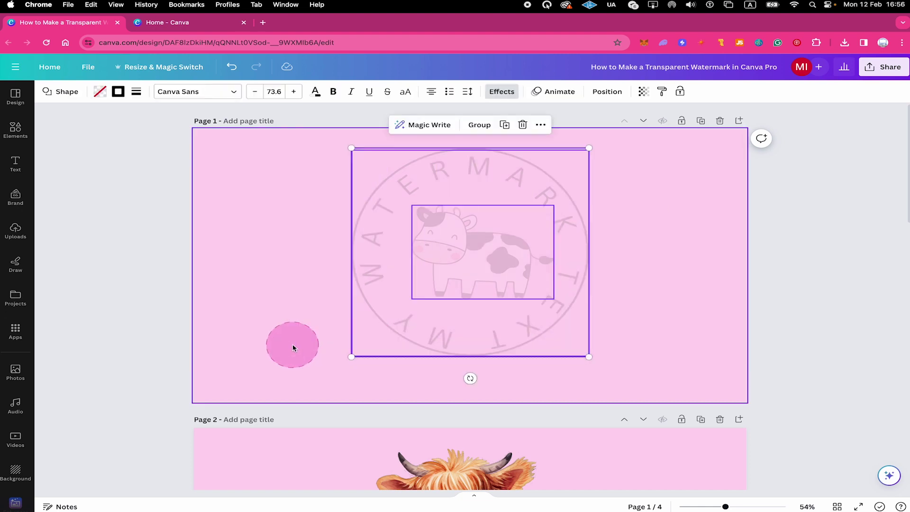
Step: Group the ring, curved text and cow, then nudge the group into position
right_click(473, 255)
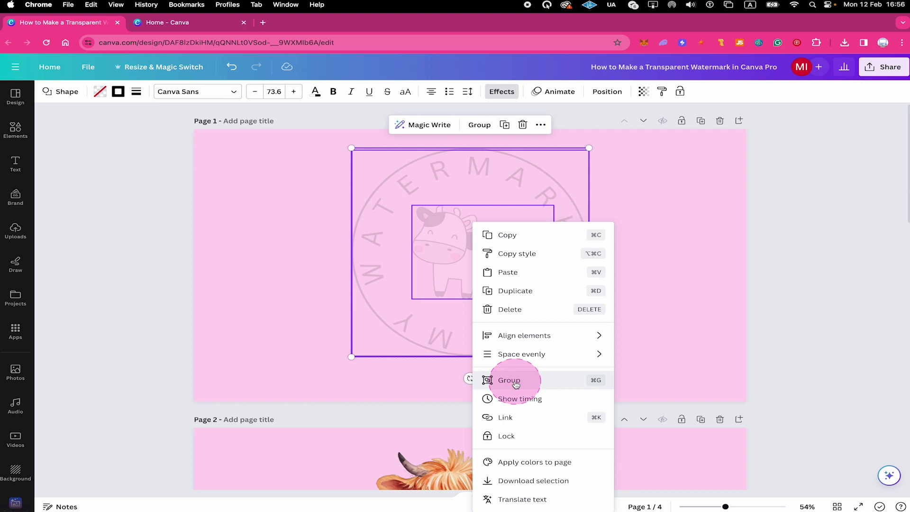
click(493, 380)
click(673, 340)
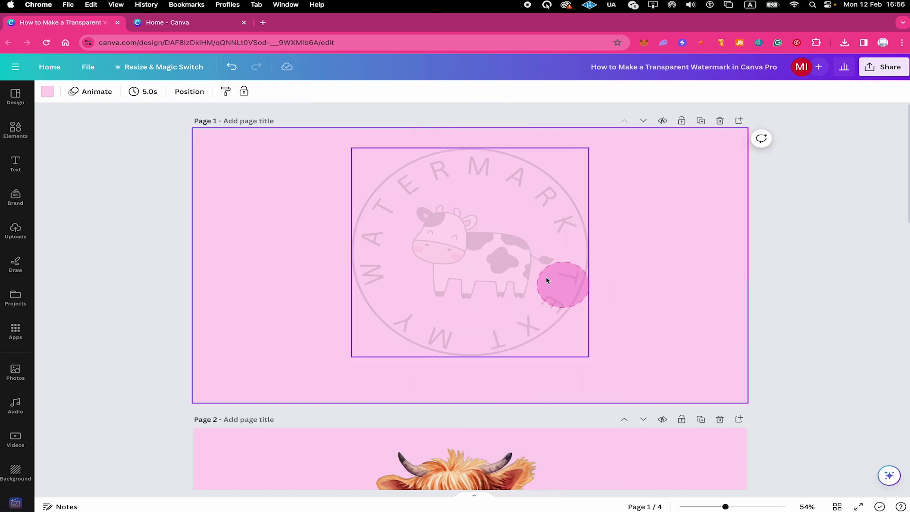
mouse_move(492, 252)
mouse_down()
mouse_move(417, 243)
mouse_move(515, 254)
mouse_move(483, 239)
mouse_move(479, 261)
mouse_up()
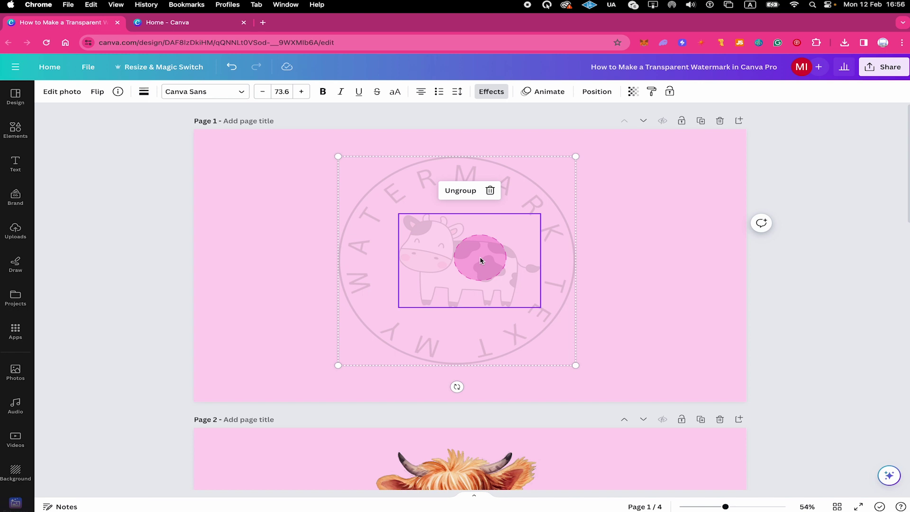
click(637, 297)
drag(472, 243, 479, 286)
Step: Drop the watermark group onto page 2, scale it up from both corners and centre it
scroll(476, 237, down, 10)
click(669, 236)
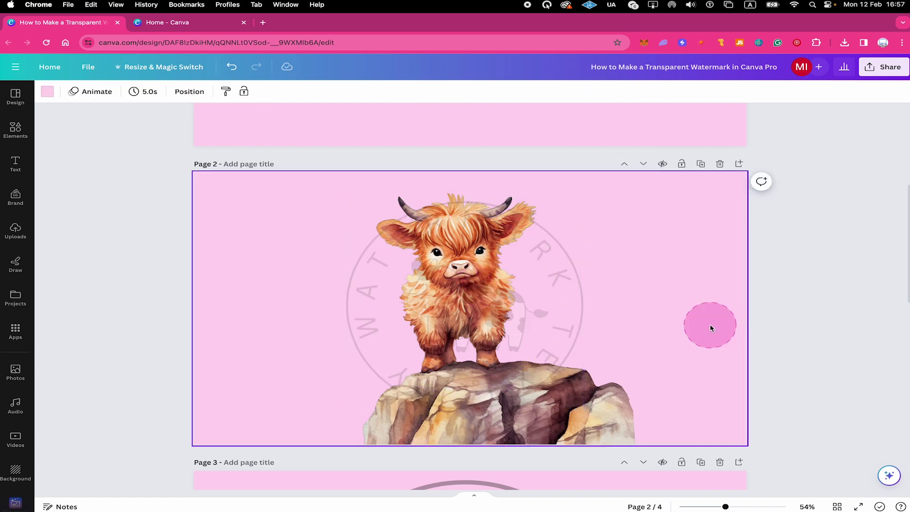
click(539, 284)
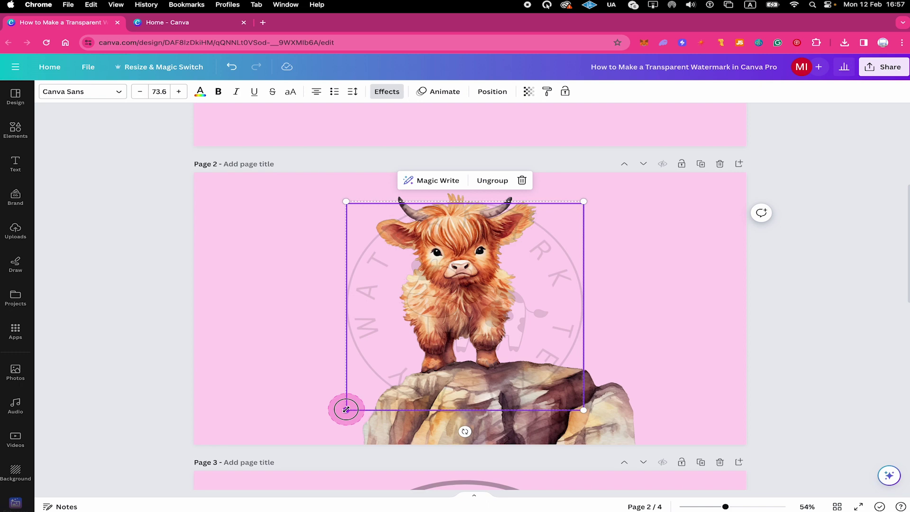
drag(346, 409, 314, 438)
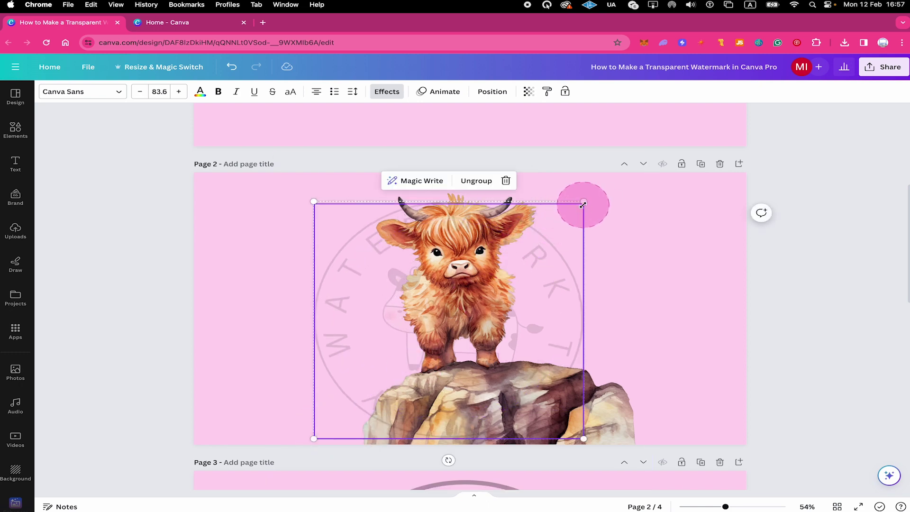
drag(583, 205, 625, 197)
drag(475, 282, 482, 281)
click(702, 252)
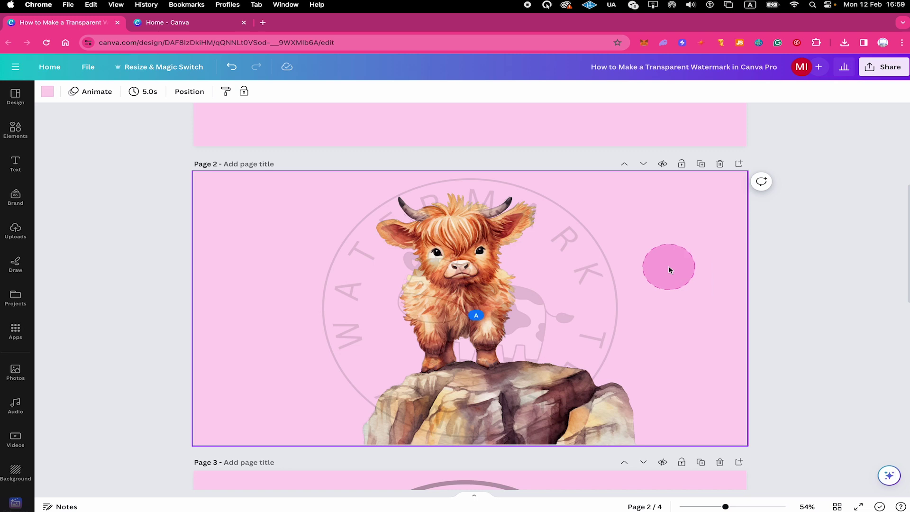
Step: Shrink the cow watermark to about 488 by 490 and move it to the page's top-left corner
click(571, 227)
drag(615, 177, 457, 314)
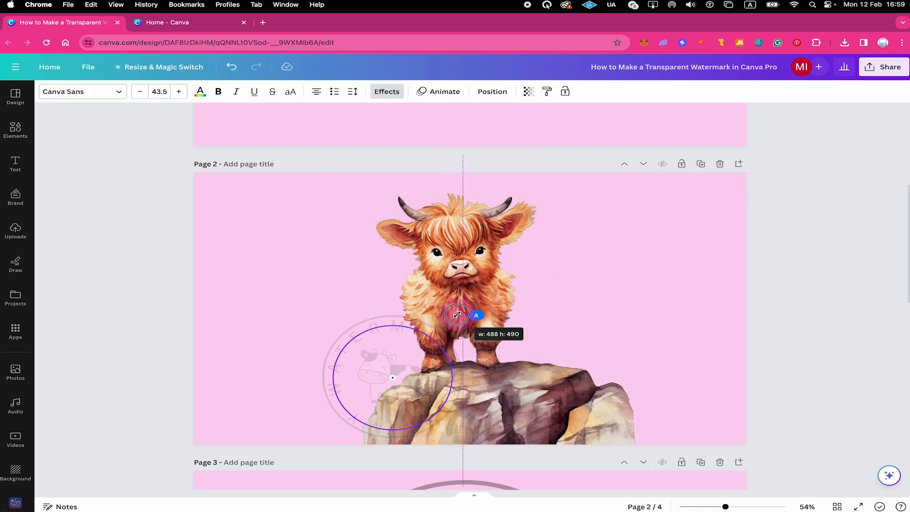
drag(419, 378, 291, 248)
click(228, 366)
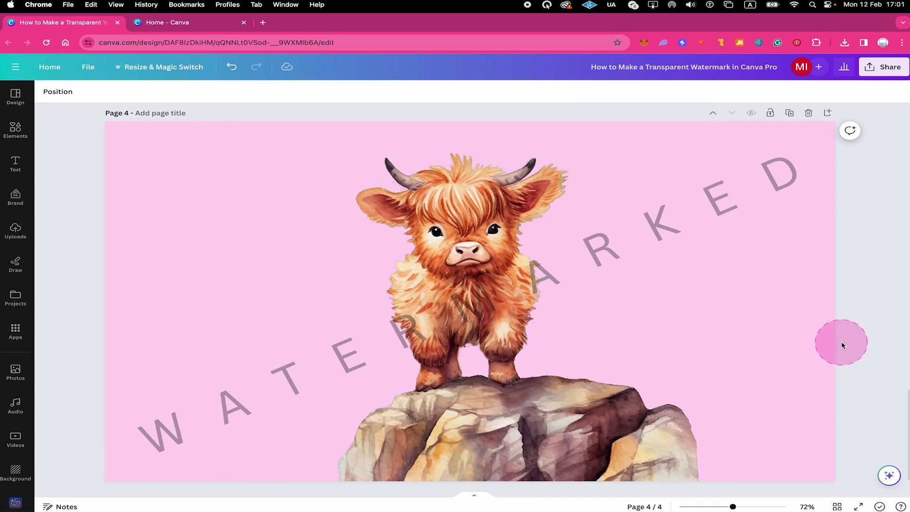
Step: Add a text box on page 3 reading 'PROTECT MY ARTWORK'
scroll(654, 424, up, 10)
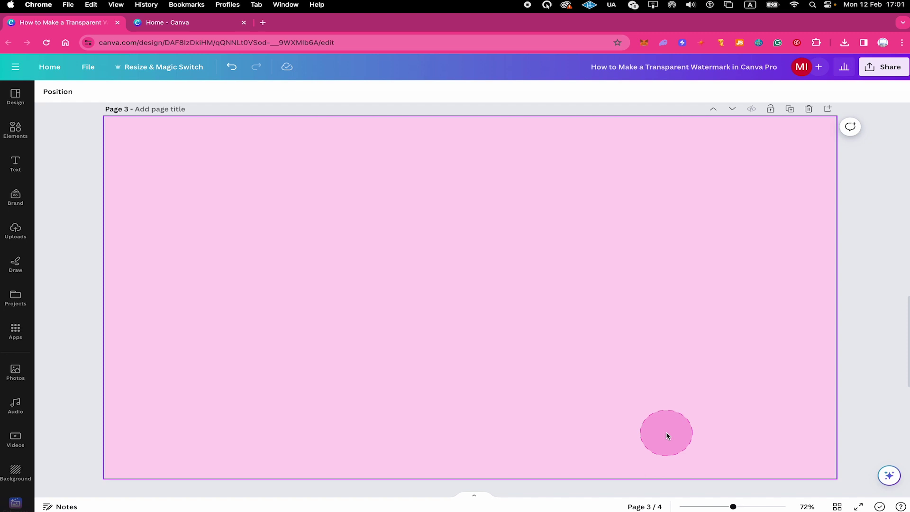
key(t)
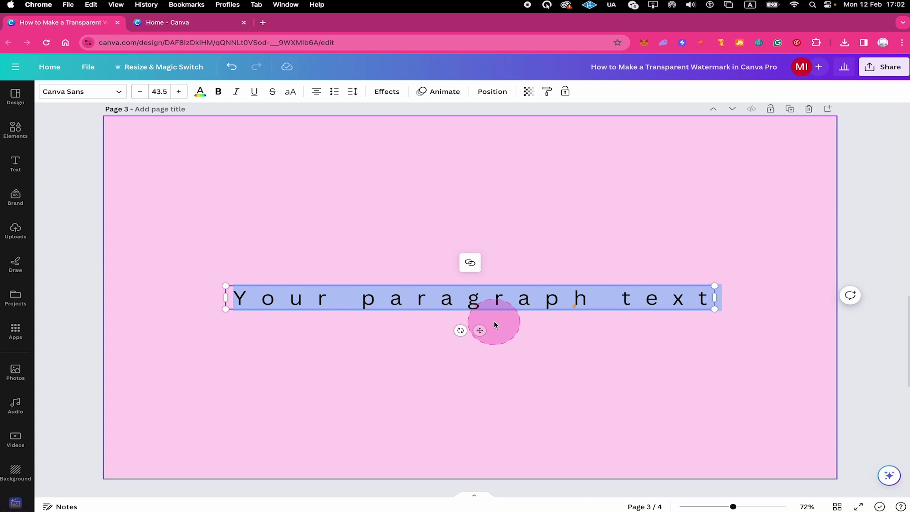
text(P)
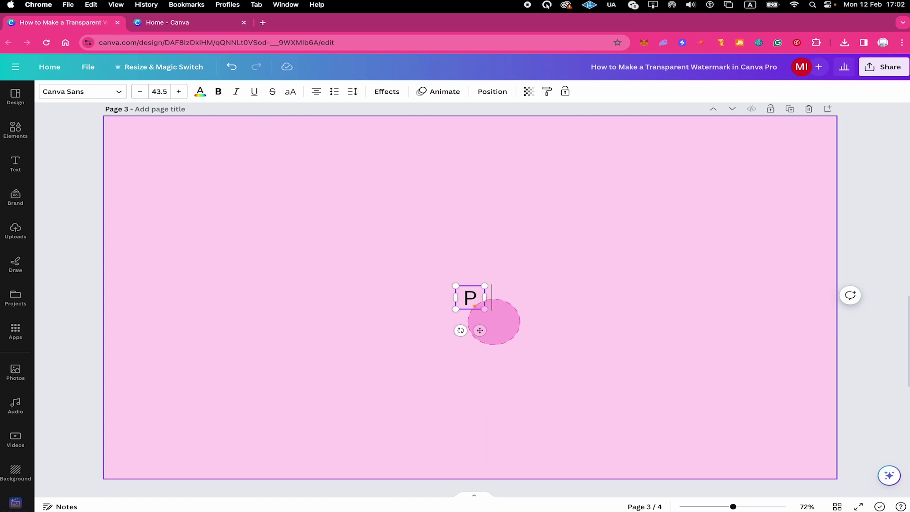
text(ROTECT MY ARTWORK)
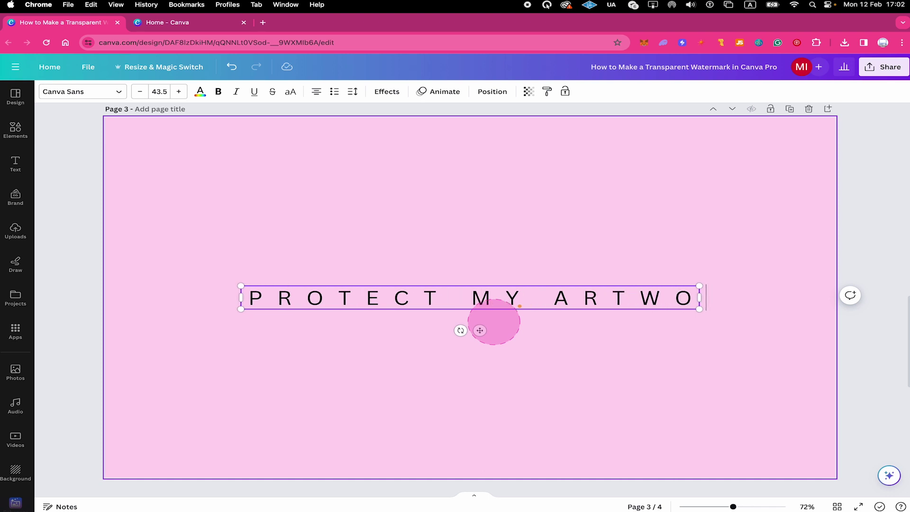
Step: Enlarge the PROTECT MY ARTWORK text and roughly centre it on page 3
click(534, 341)
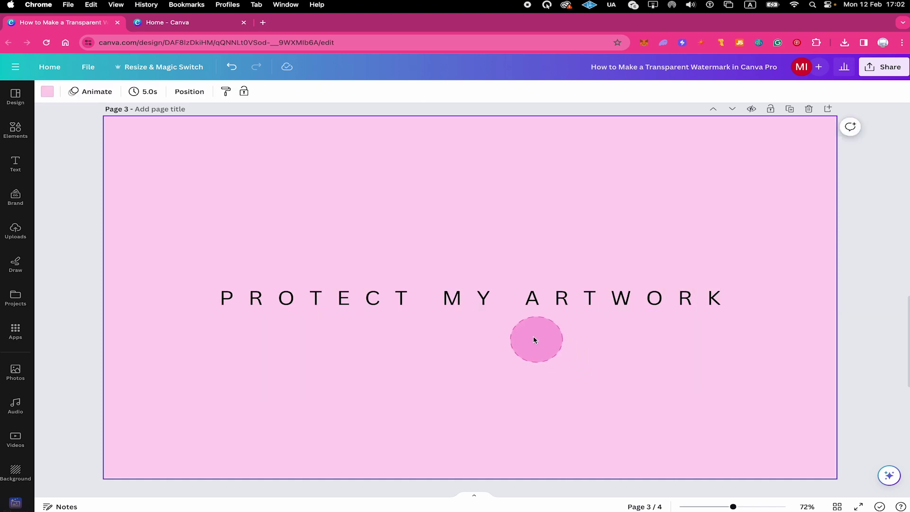
click(583, 297)
drag(727, 286, 815, 228)
drag(218, 285, 184, 279)
drag(290, 284, 344, 302)
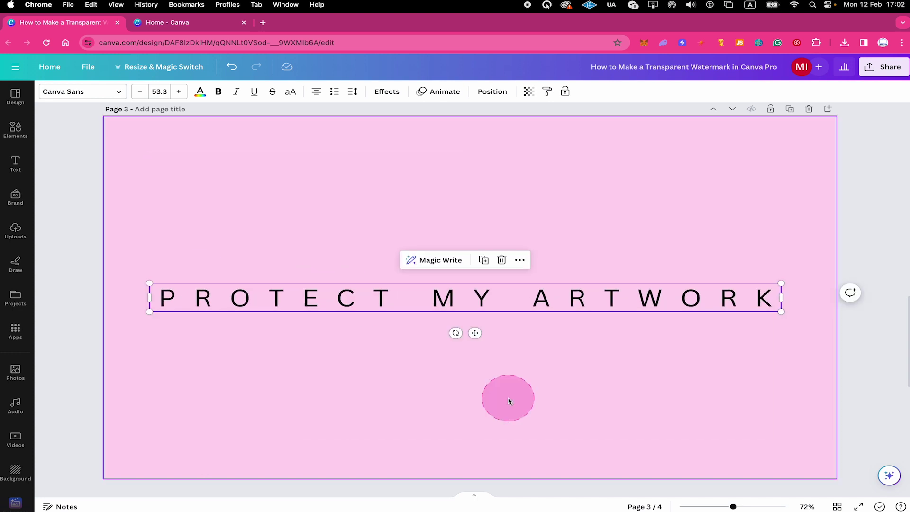
Step: Break the text so MY ARTWORK sits on a second line under PROTECT
double_click(444, 294)
click(433, 295)
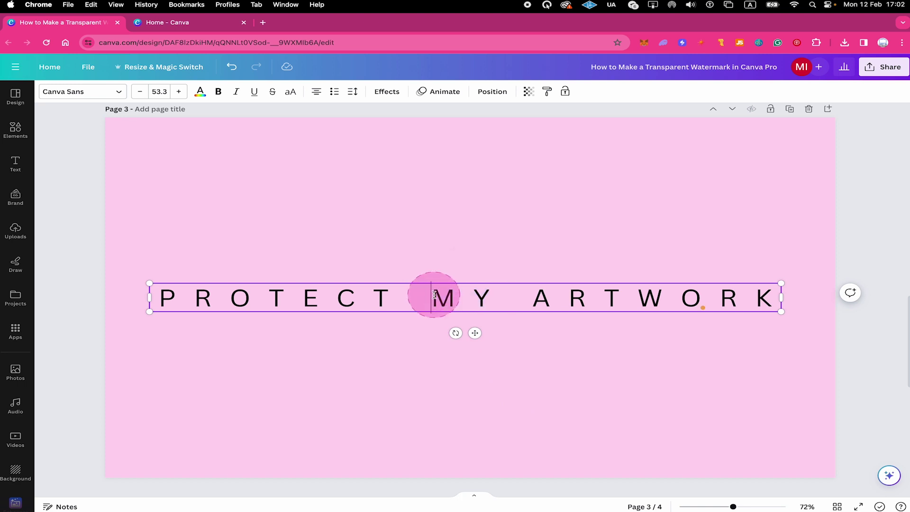
key(Return)
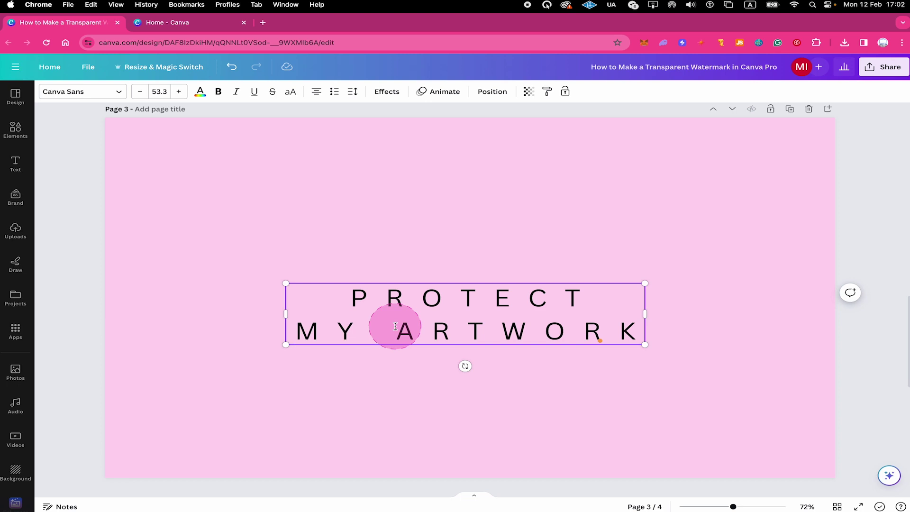
click(257, 237)
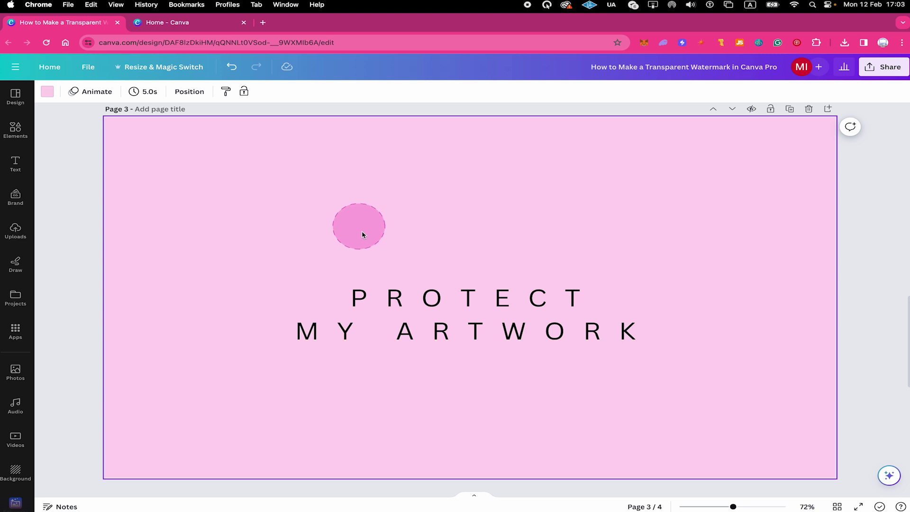
Step: Scale the two-line text to size 79.2 and centre it on the page
click(406, 295)
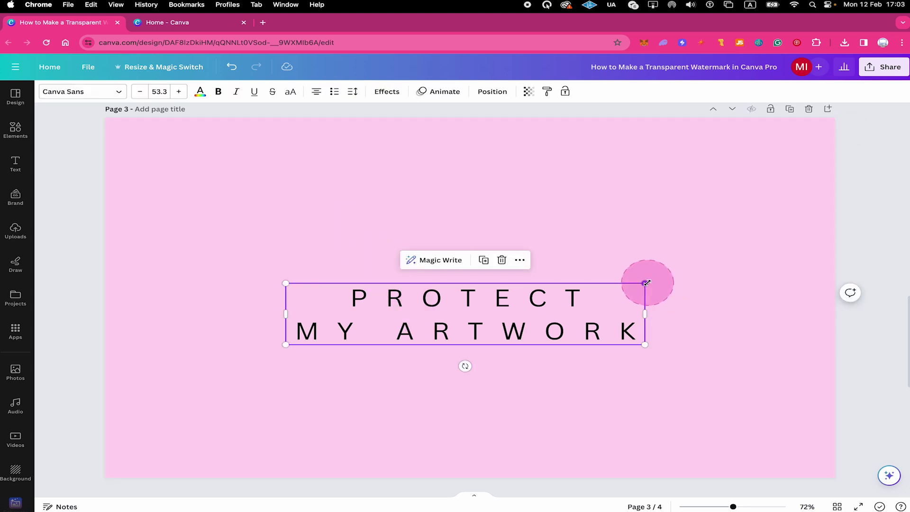
drag(646, 283, 813, 216)
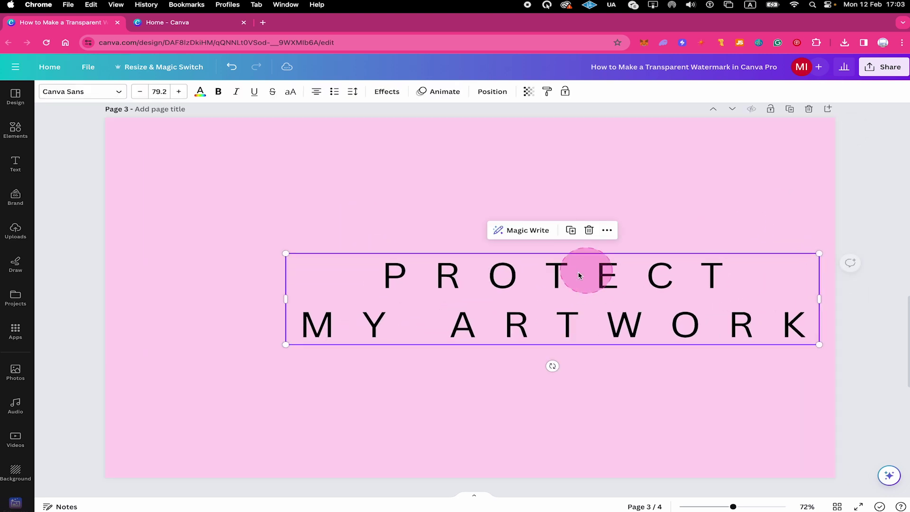
drag(578, 282, 497, 284)
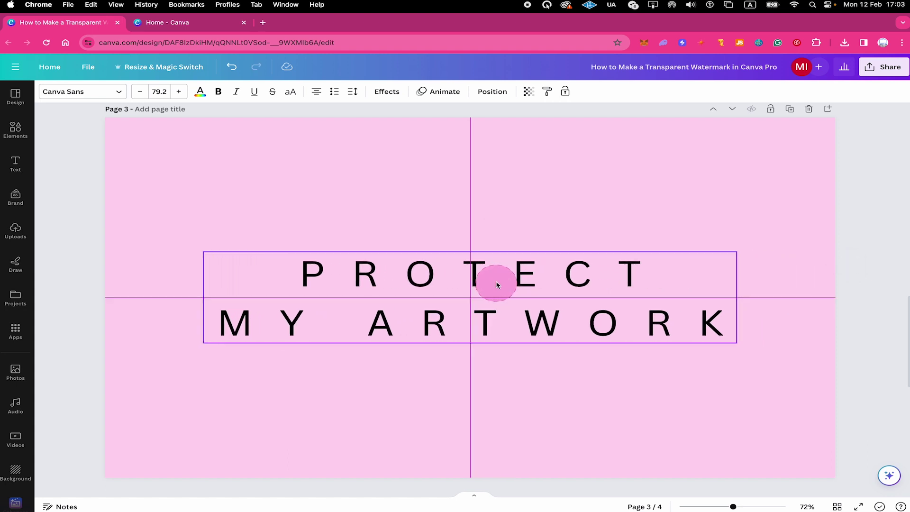
click(392, 170)
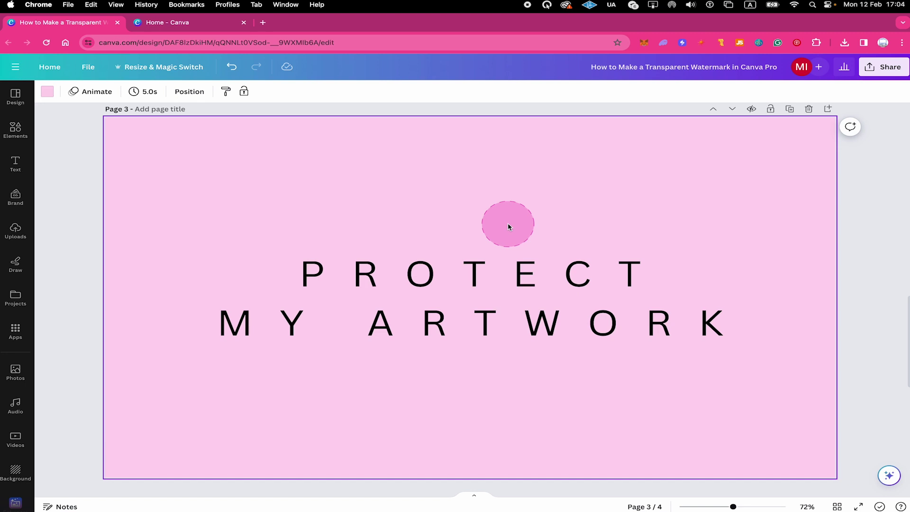
Step: Lower the PROTECT MY ARTWORK text's transparency from 100 to 10
click(473, 277)
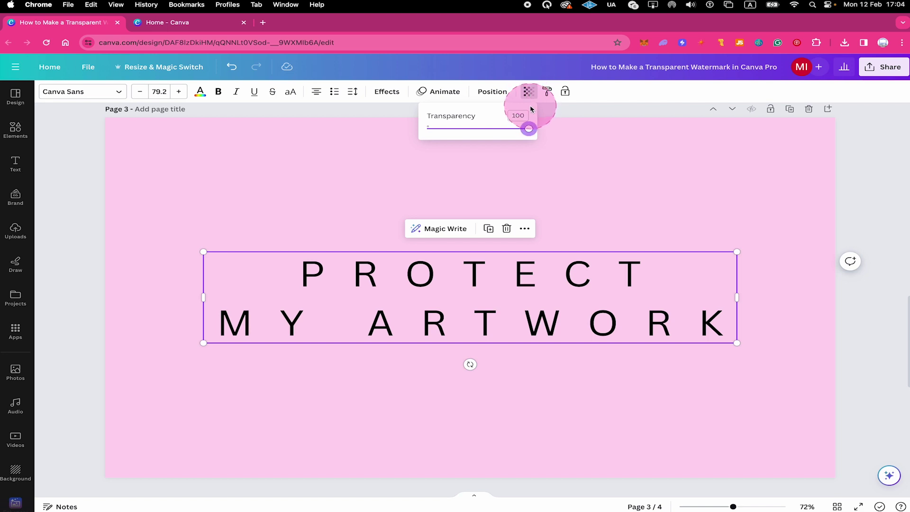
click(529, 131)
drag(530, 132, 437, 128)
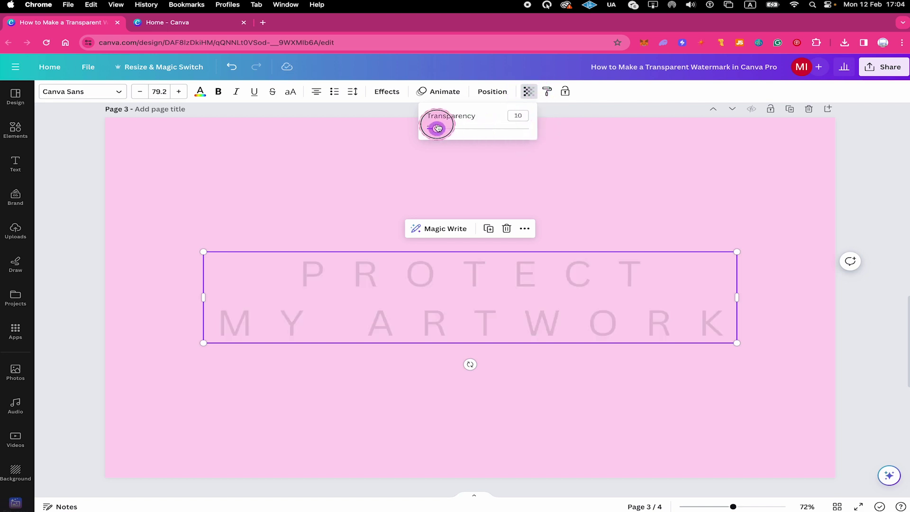
Step: Review the faded text, then undo an accidental duplicate of the watermark text
click(564, 220)
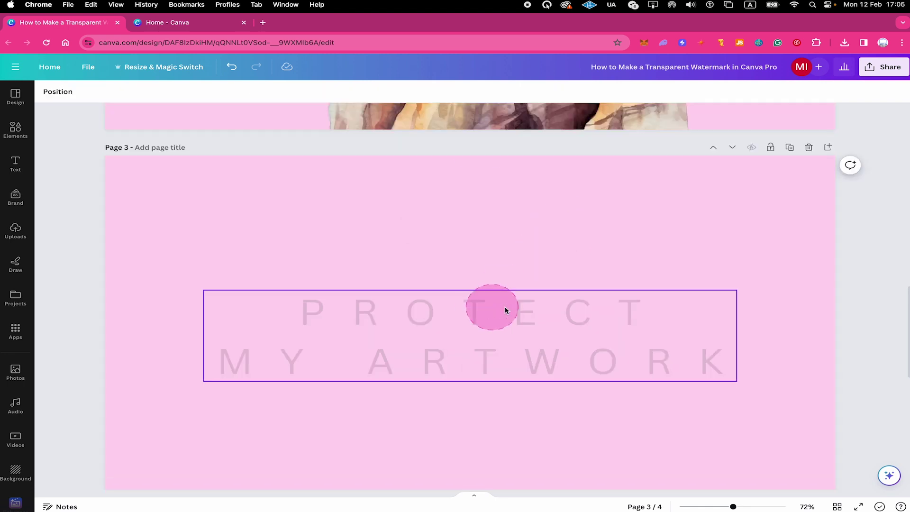
scroll(459, 337, down, 8)
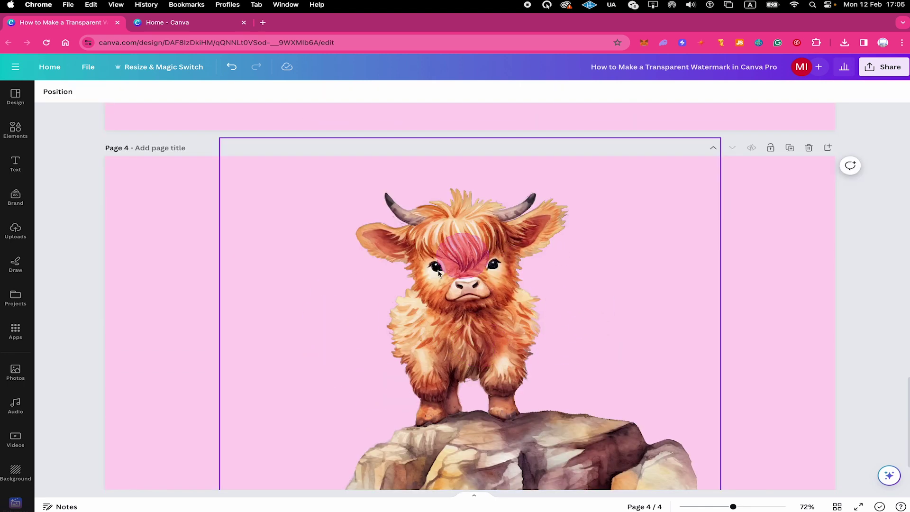
scroll(546, 343, up, 8)
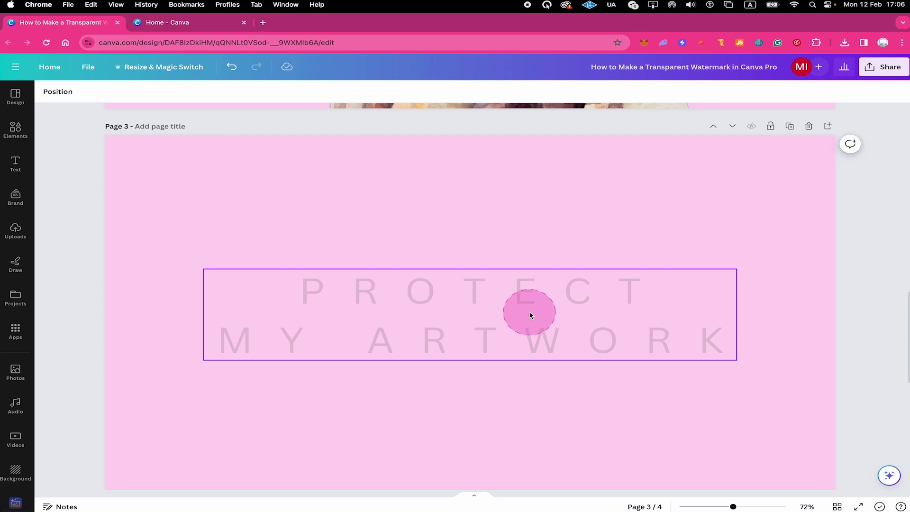
click(648, 199)
click(494, 290)
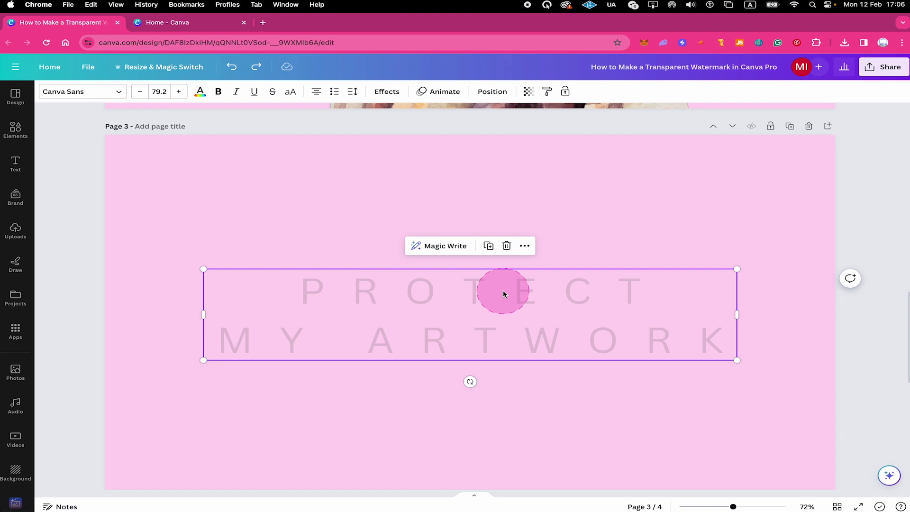
drag(504, 294, 502, 400)
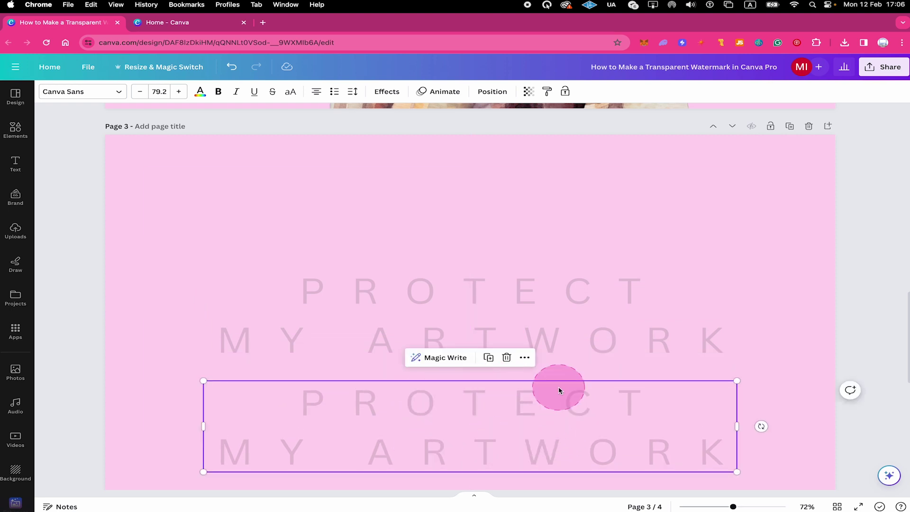
drag(558, 391, 701, 384)
key(super+z)
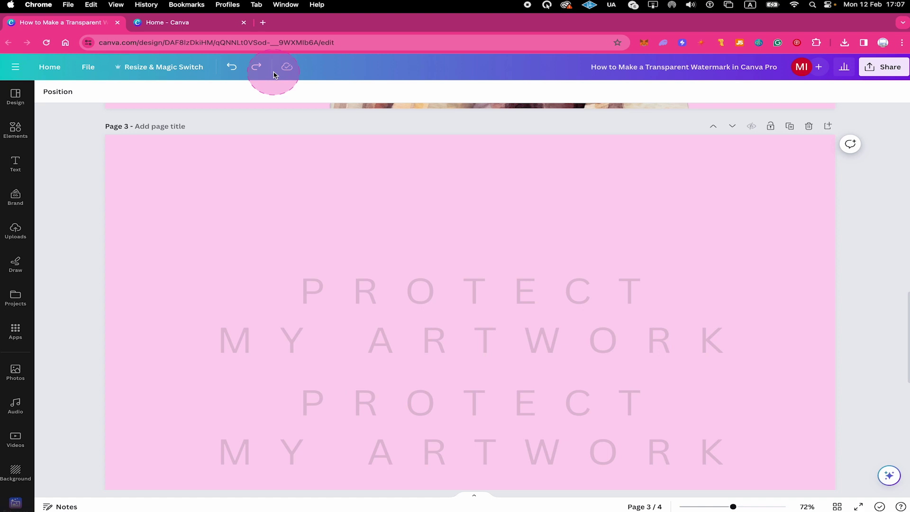
Step: Drag the faint PROTECT MY ARTWORK text onto the Highland calf photo on page 4
scroll(778, 304, down, 5)
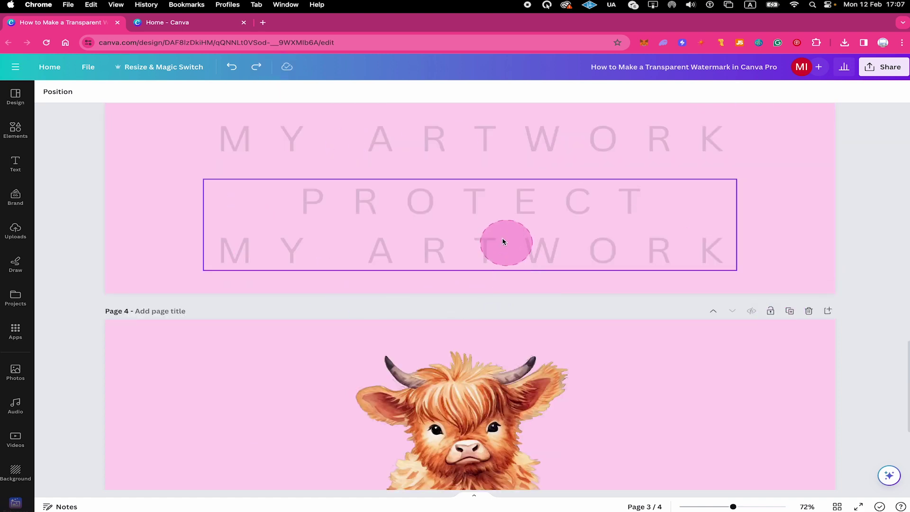
drag(481, 225, 482, 346)
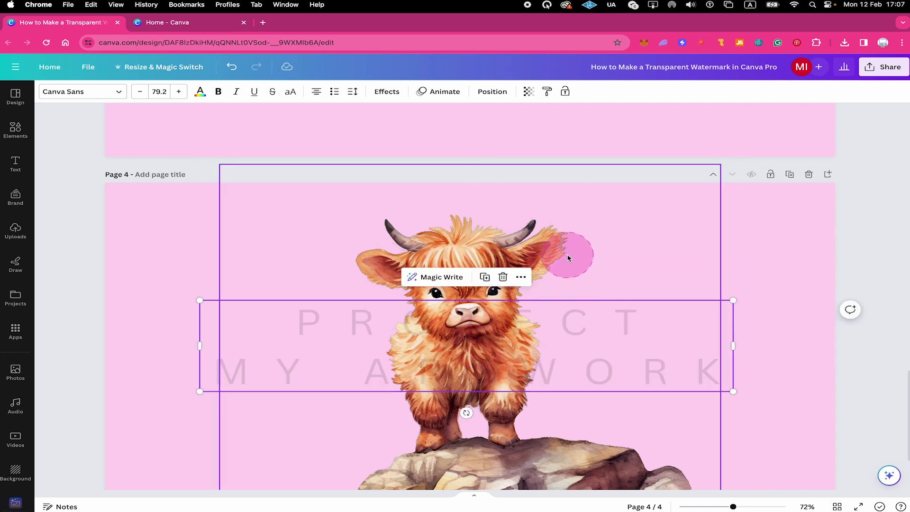
click(704, 224)
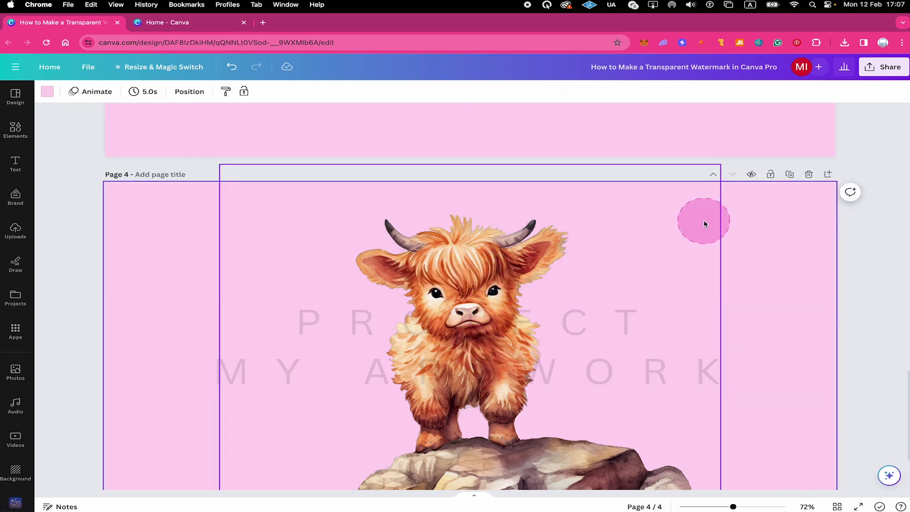
Step: Download all three pages of the design as PNG images
scroll(705, 224, down, 3)
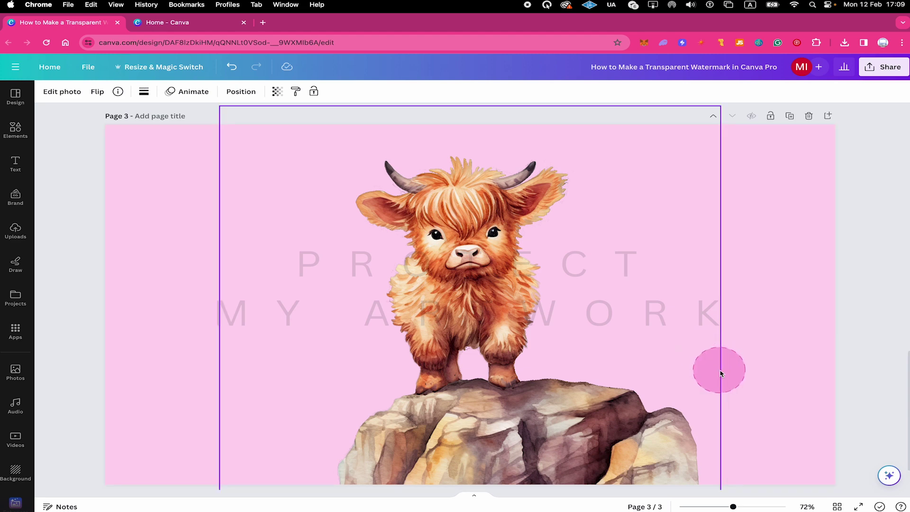
click(885, 68)
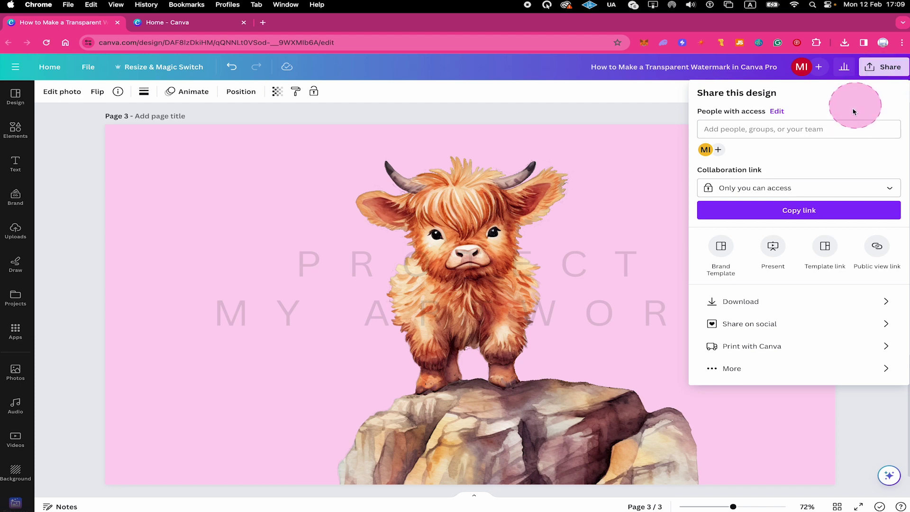
click(770, 301)
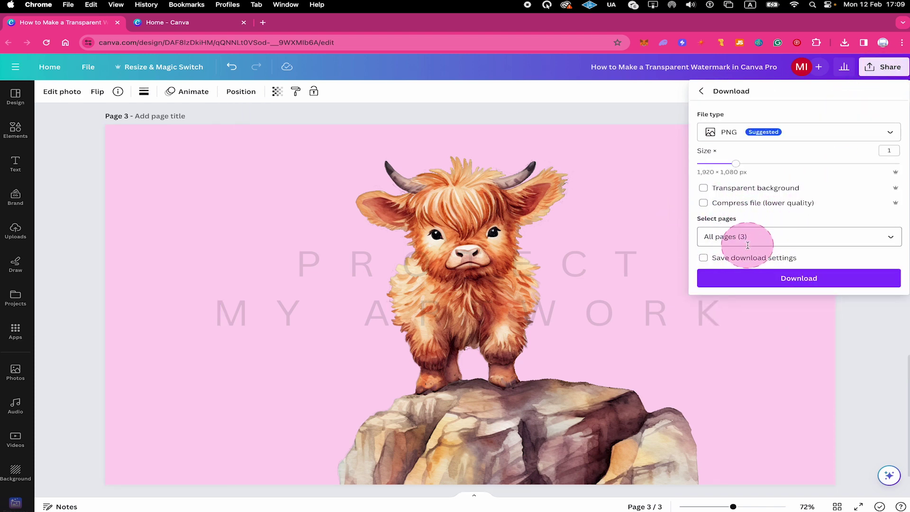
click(786, 276)
click(595, 410)
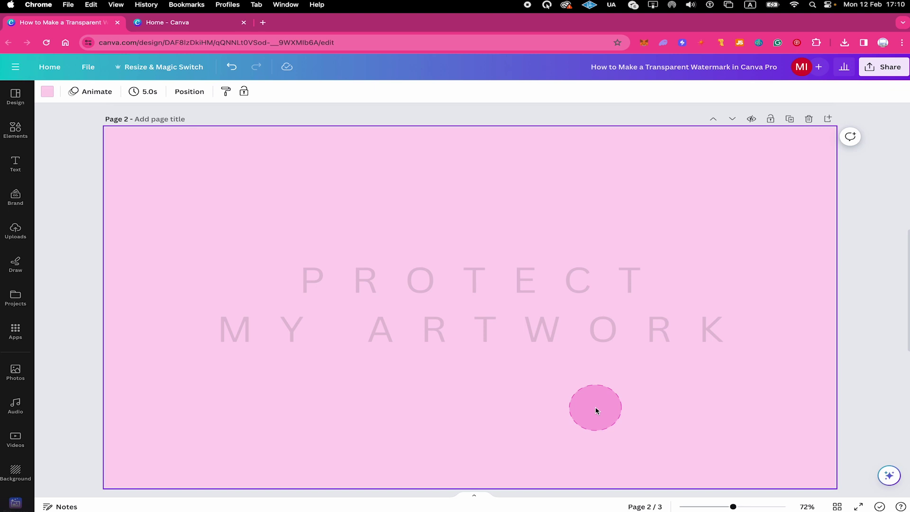
Step: Download only page 2 as a PNG with a transparent background
click(887, 69)
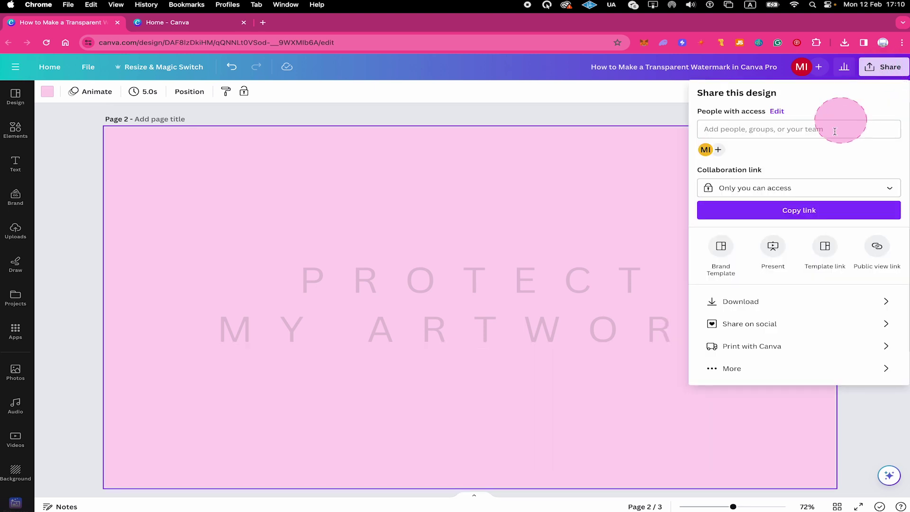
click(761, 303)
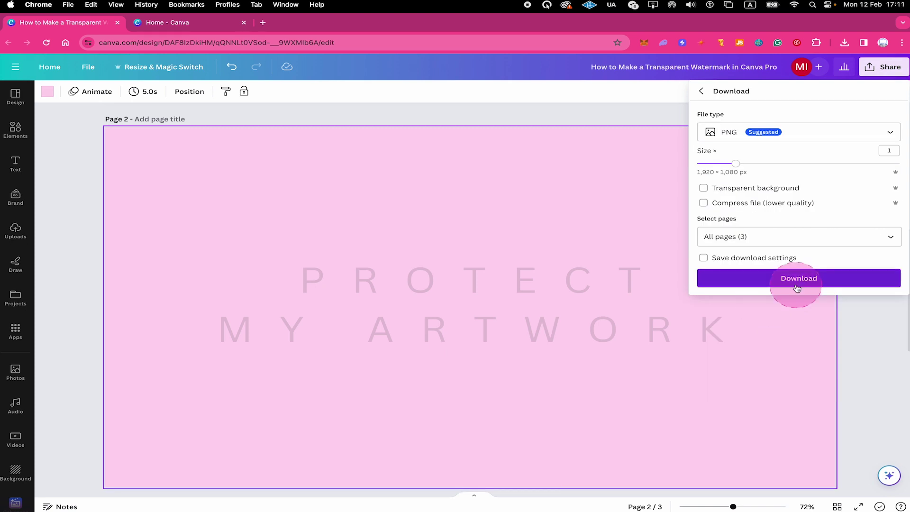
click(705, 188)
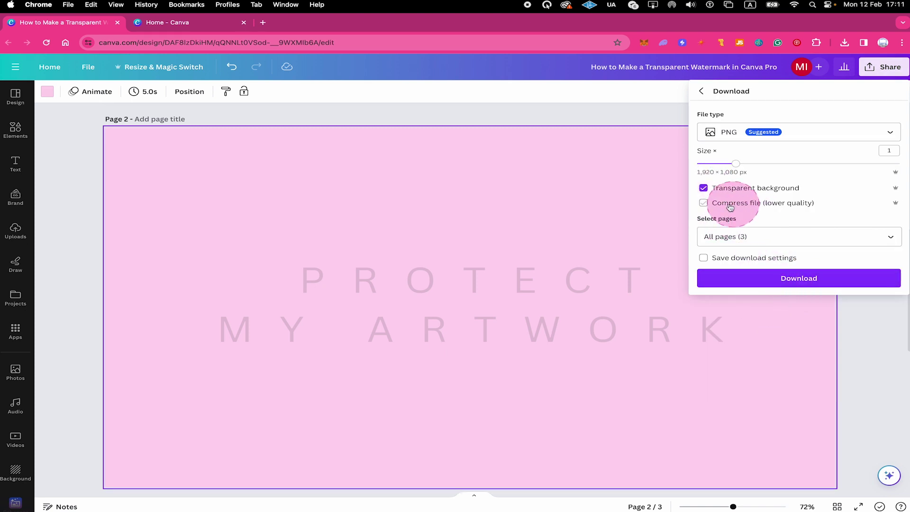
click(754, 239)
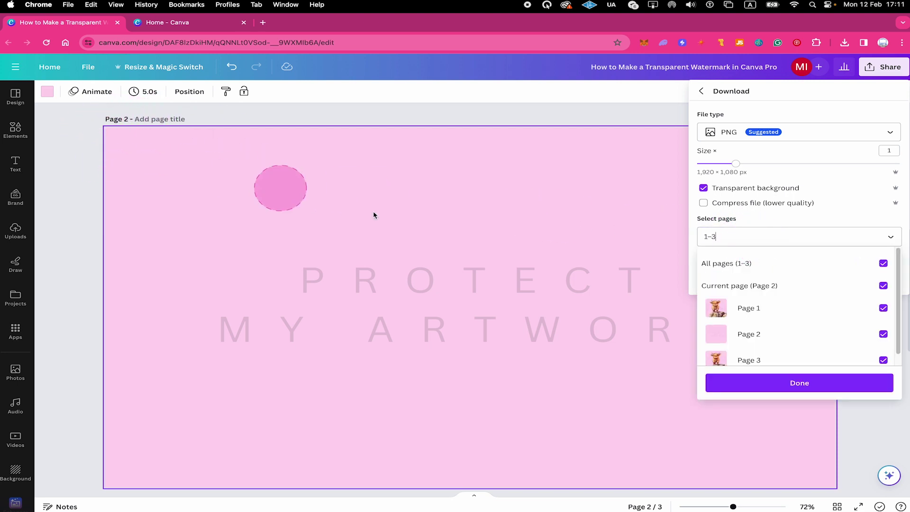
click(883, 264)
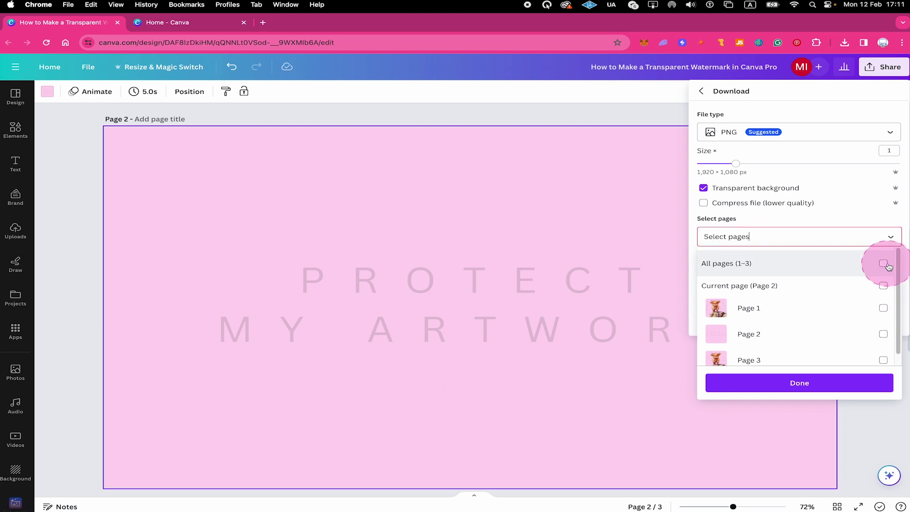
click(883, 334)
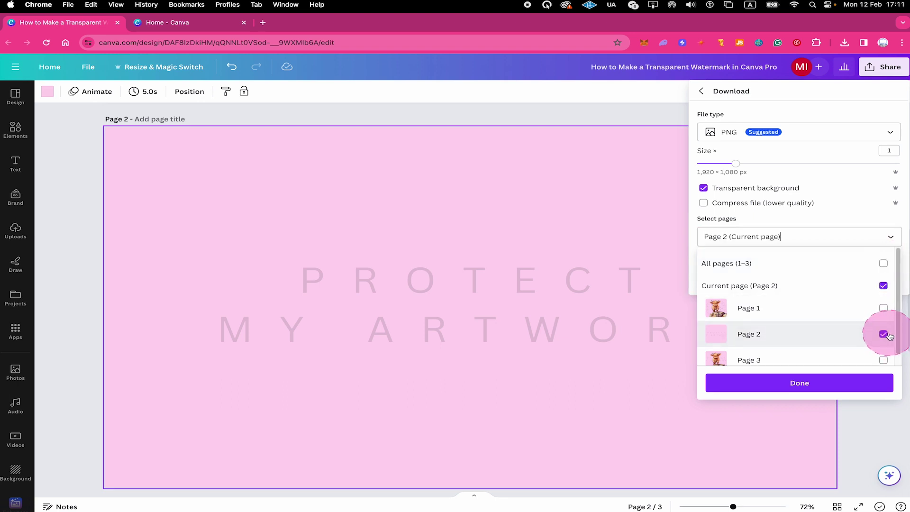
click(835, 383)
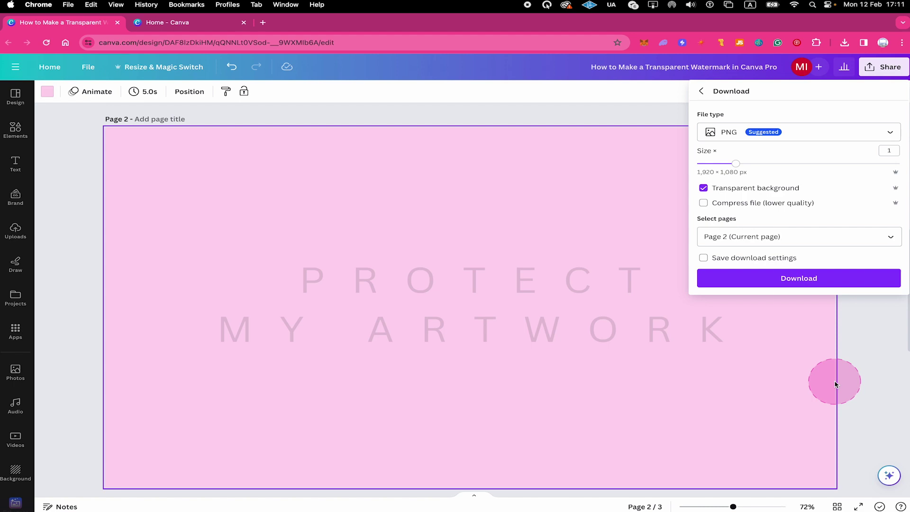
click(821, 279)
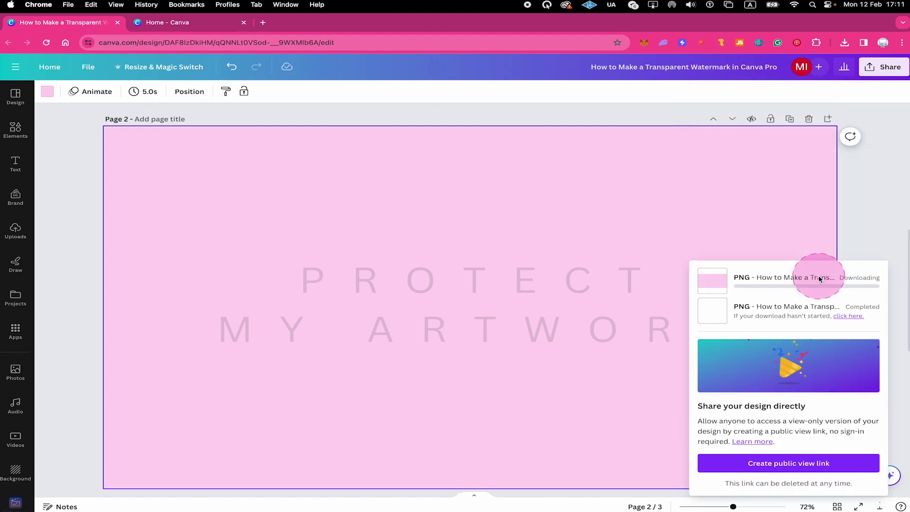